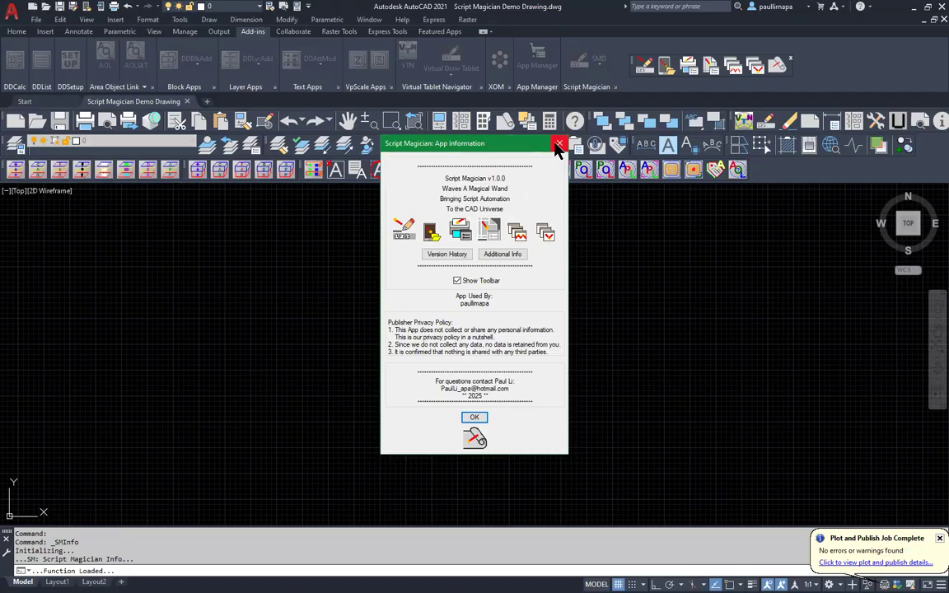
Step: Close the app information and start the Folder Script Magician (SMF) command
left_click(558, 145)
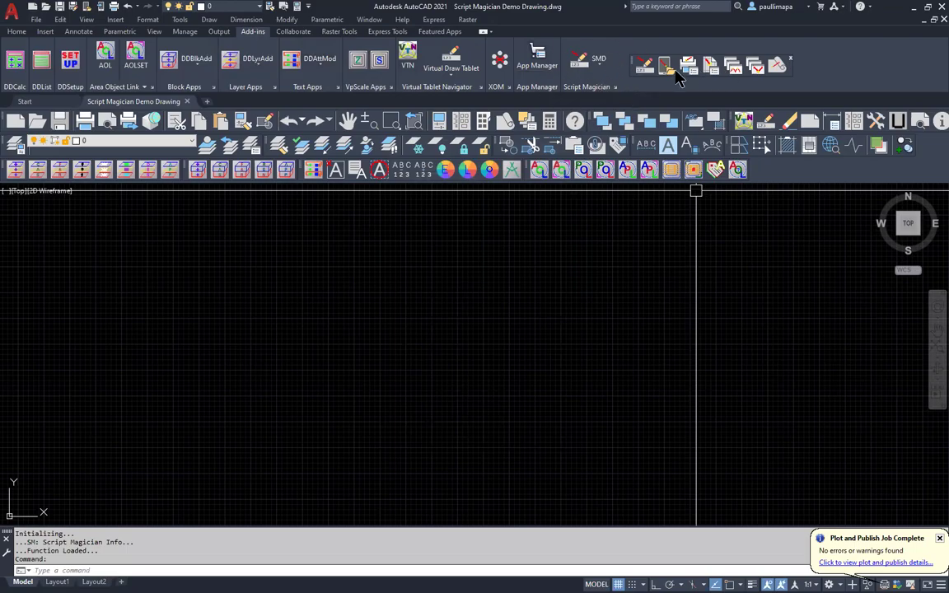
left_click(599, 66)
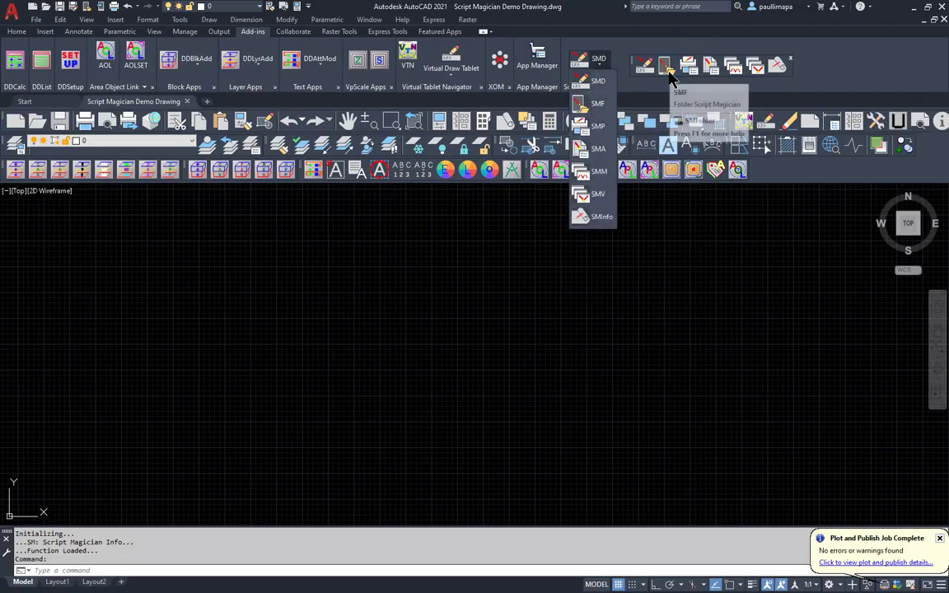
left_click(599, 104)
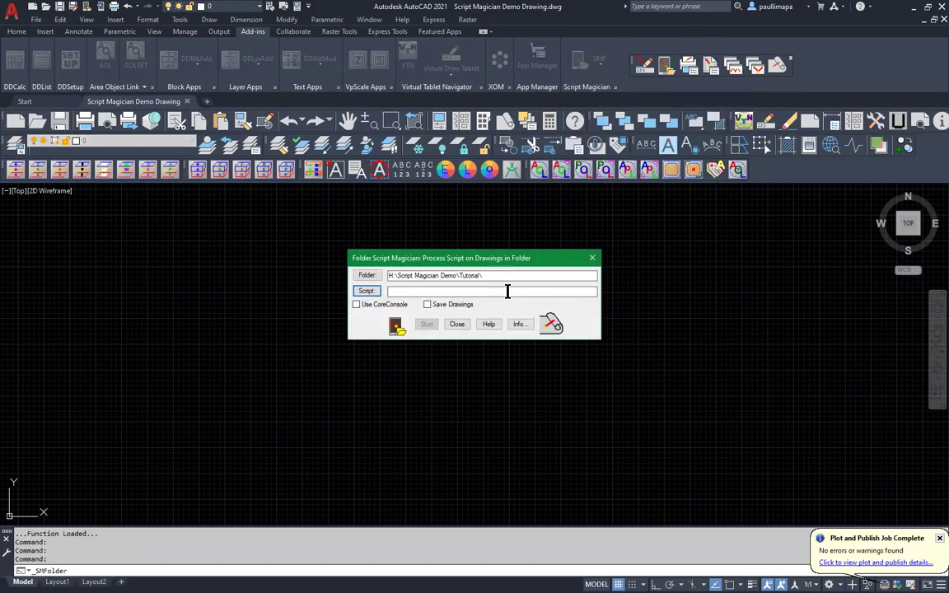
Step: Set the folder whose drawings are processed to H:\Script Magician Demo
left_click(375, 277)
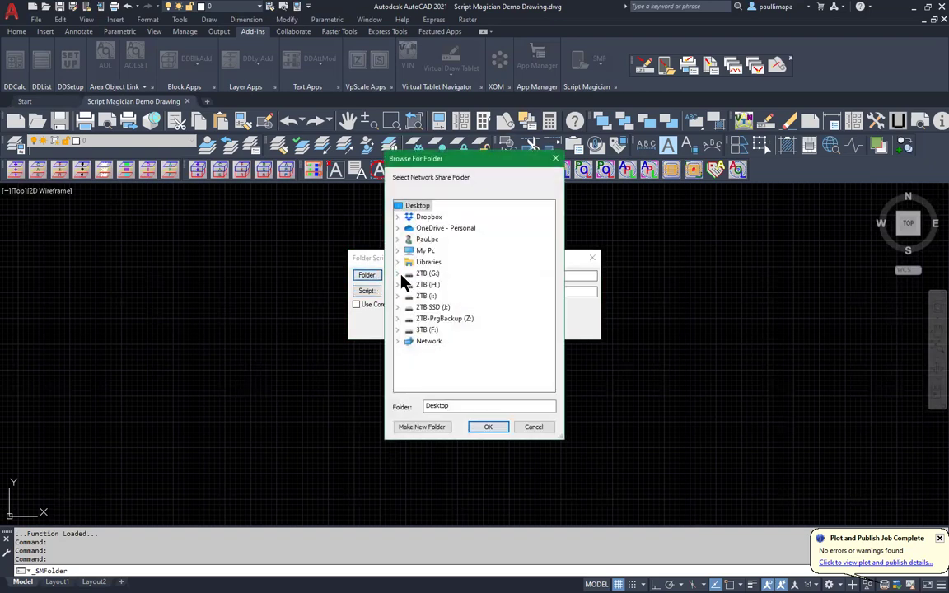
left_click(399, 285)
scroll(466, 317, "down", 2)
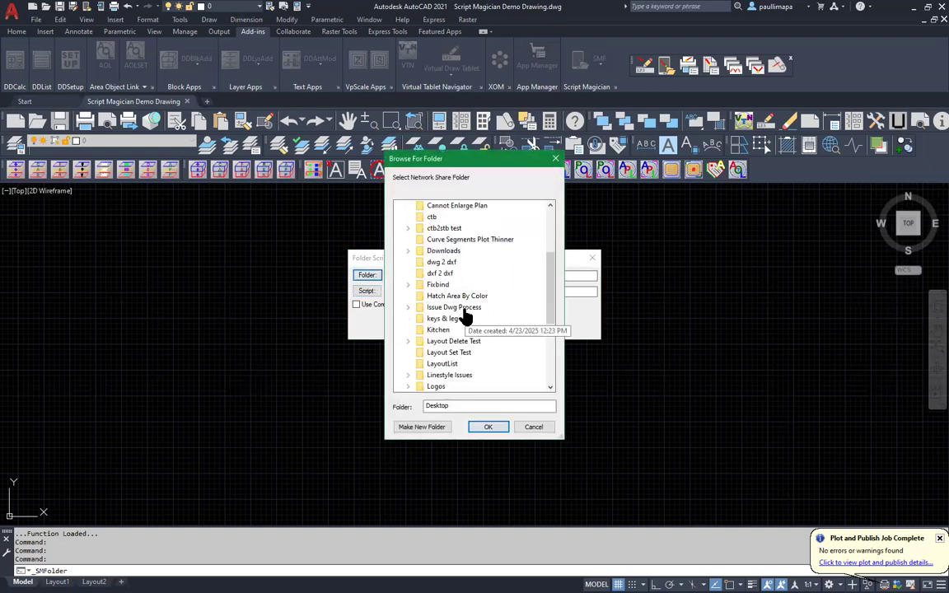
scroll(465, 317, "down", 2)
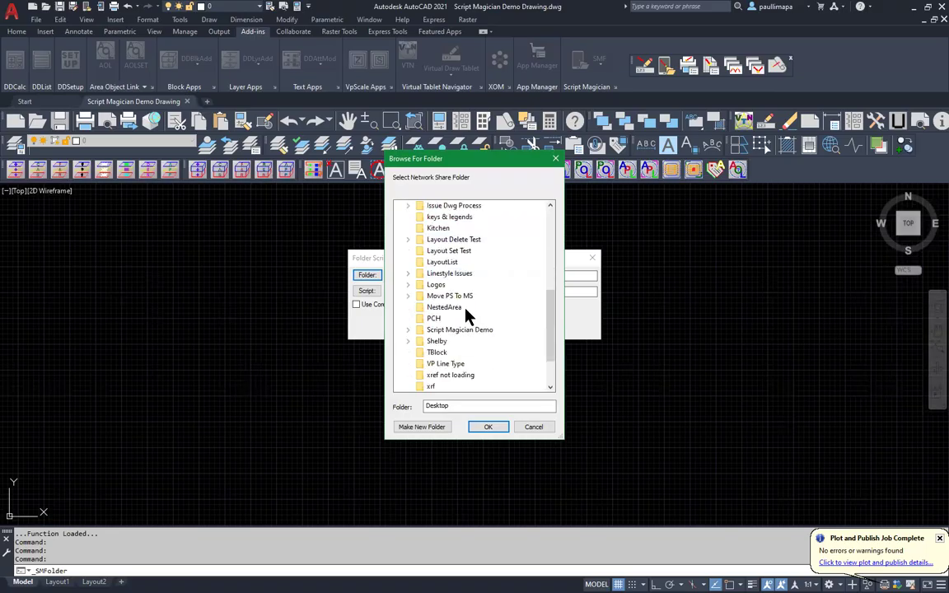
scroll(465, 315, "down", 1)
scroll(466, 315, "up", 1)
scroll(466, 316, "up", 2)
scroll(466, 316, "down", 1)
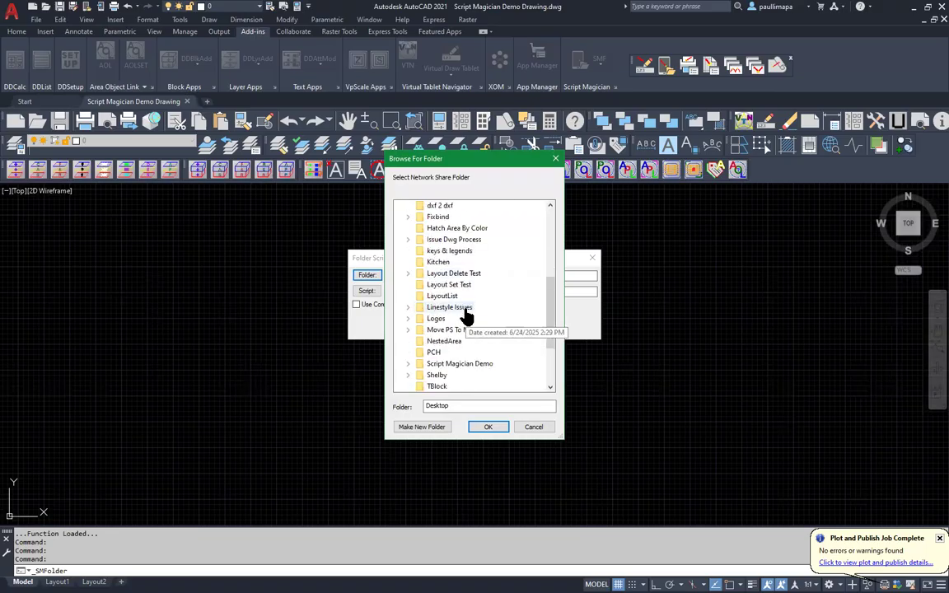
scroll(445, 314, "down", 2)
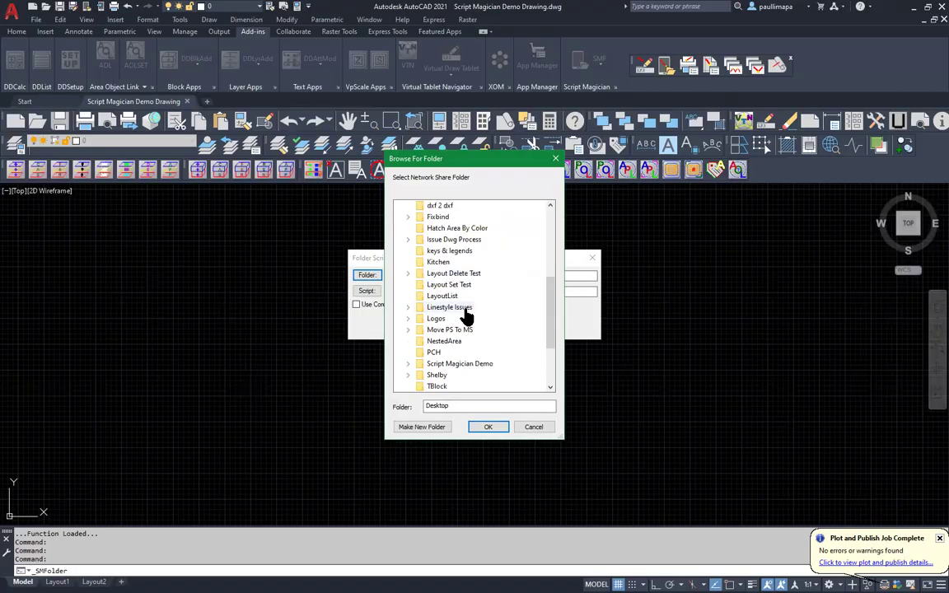
left_click(440, 298)
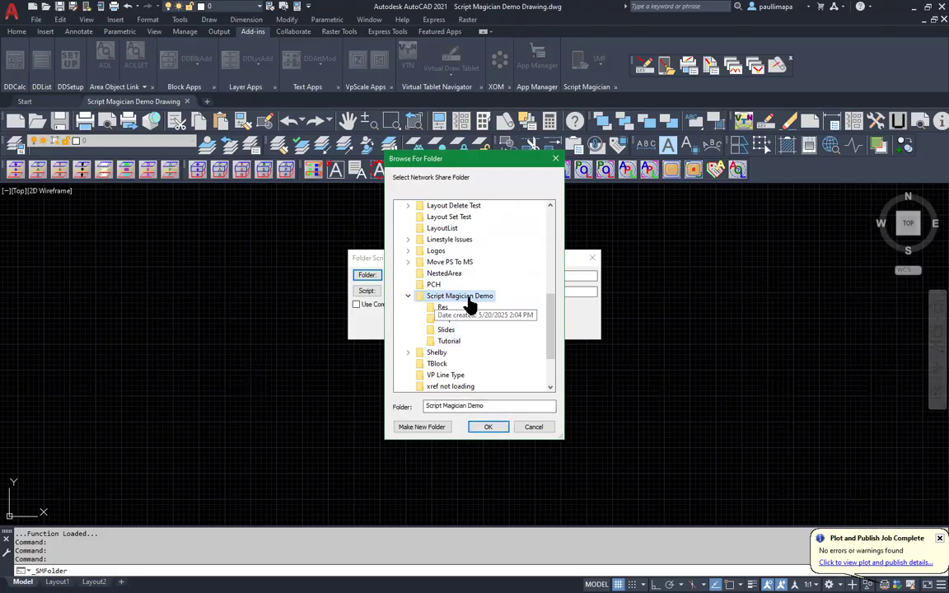
left_click(488, 428)
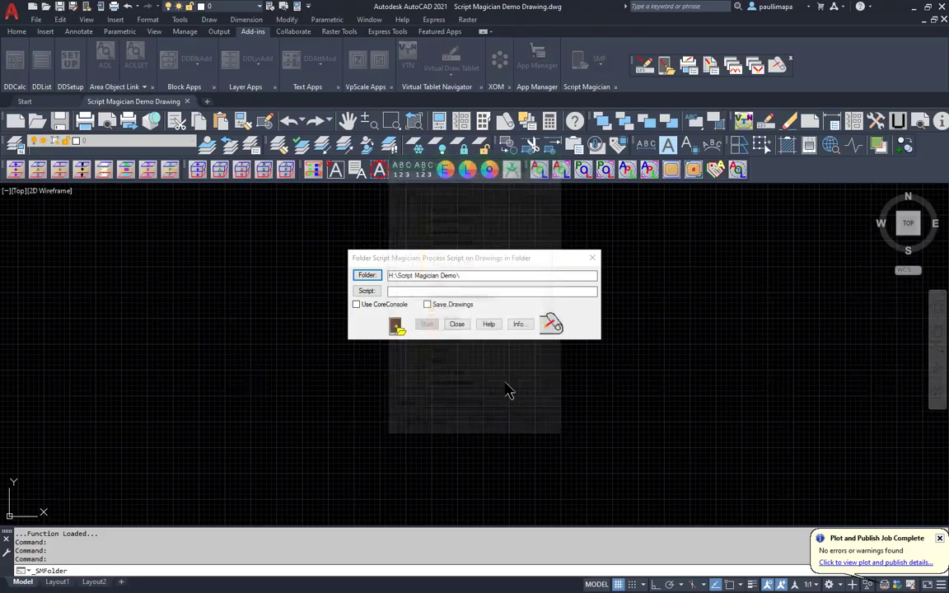
Step: Browse to the Scripts folder for the script file, select DWG To DWF.scr and open it in Notepad
left_click(375, 293)
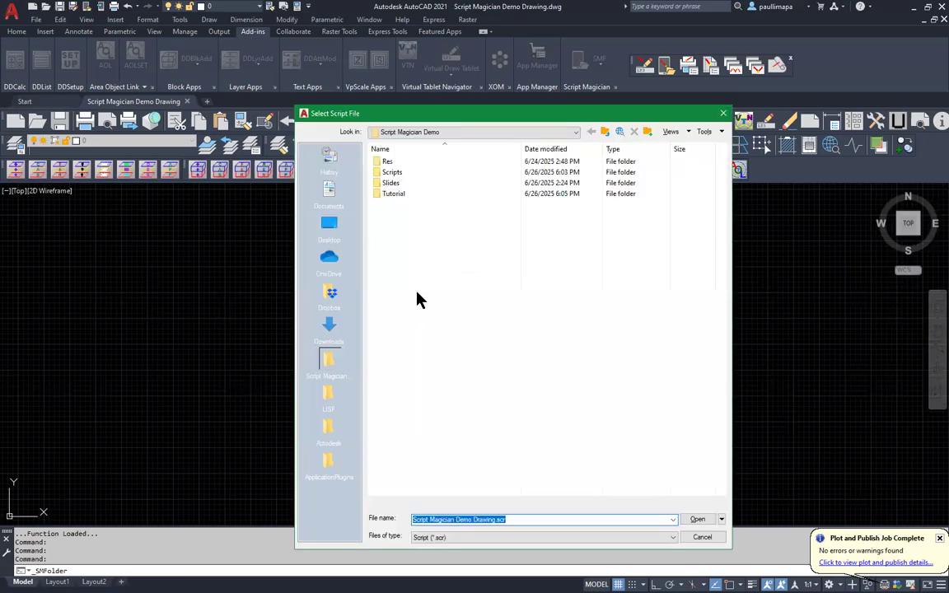
double_click(391, 173)
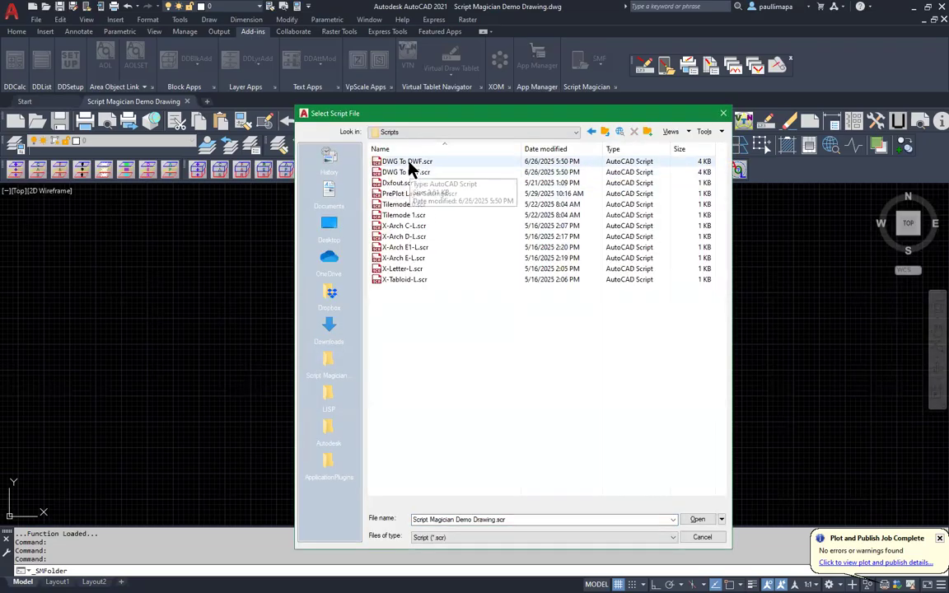
left_click(410, 162)
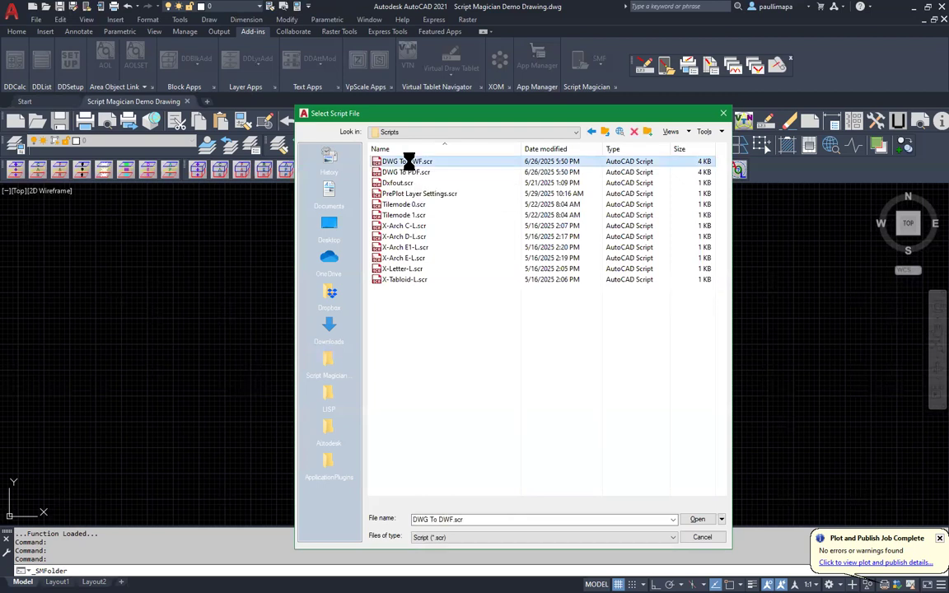
right_click(410, 162)
left_click(422, 183)
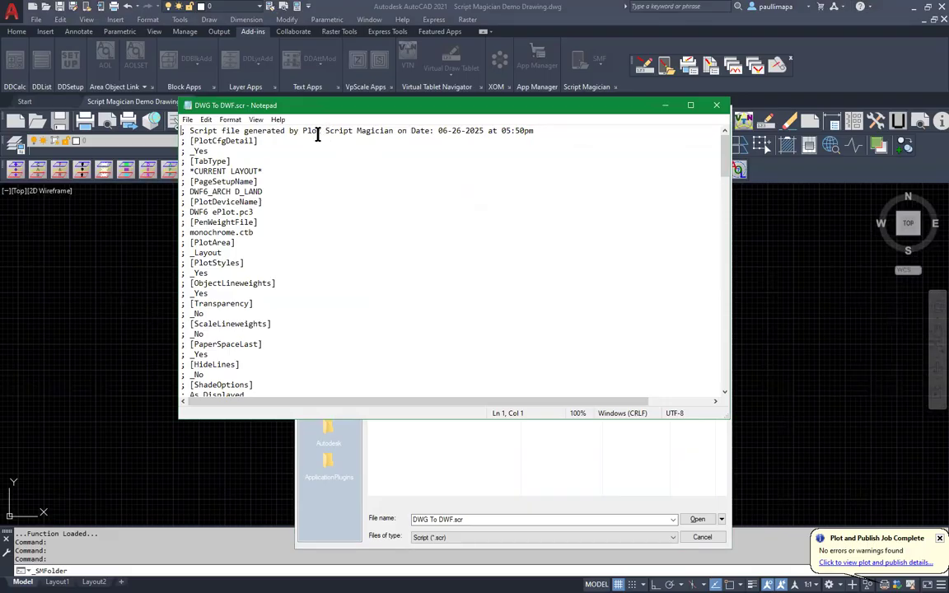
Step: Read through the script from its header of plot settings to the start of the -Plot command sequence
scroll(328, 239, "down", 11)
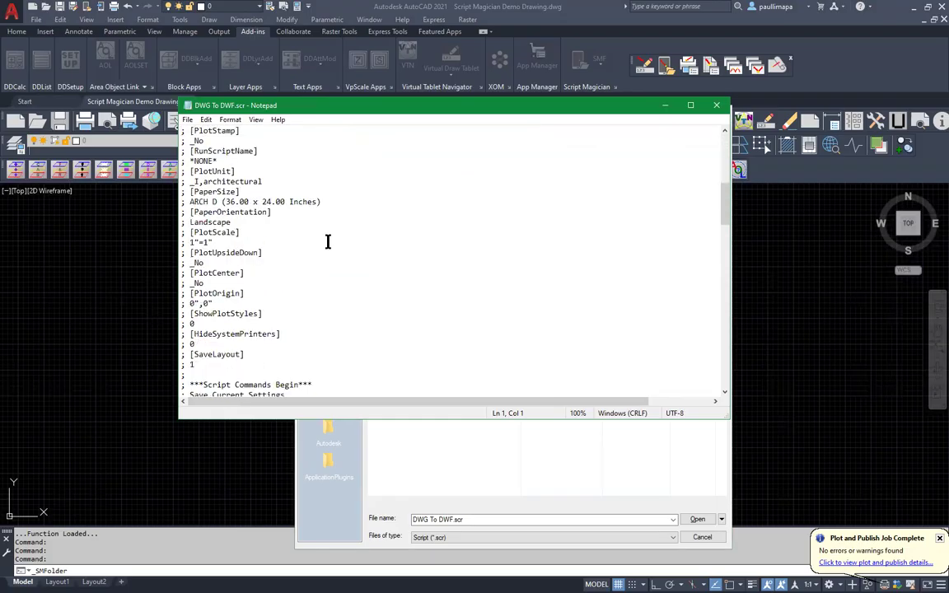
scroll(328, 241, "down", 8)
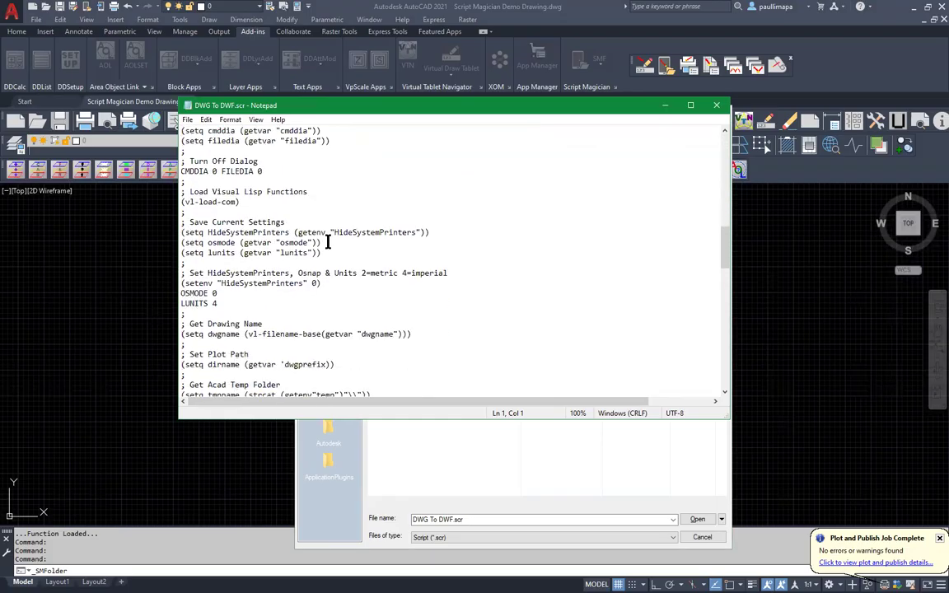
scroll(328, 242, "down", 3)
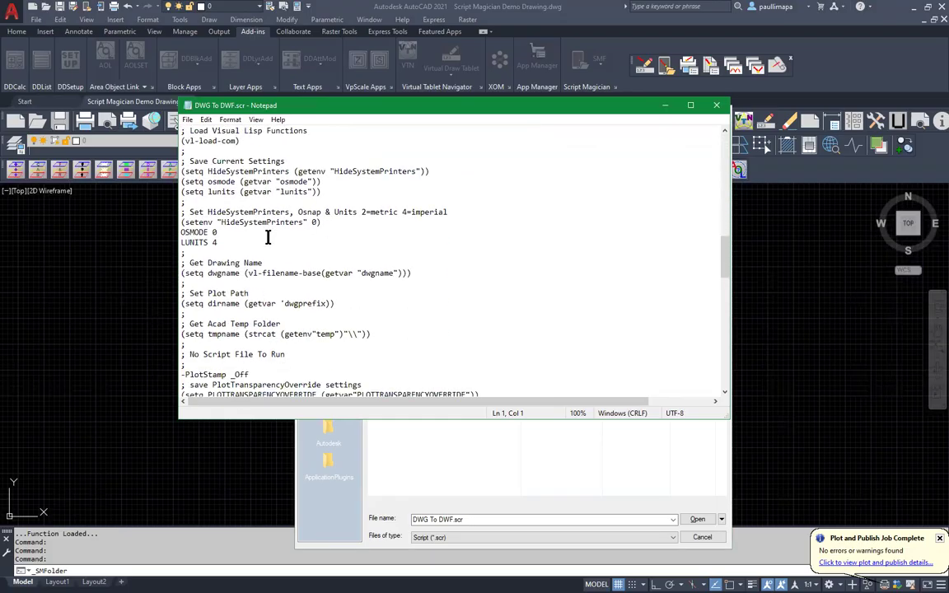
scroll(267, 238, "down", 4)
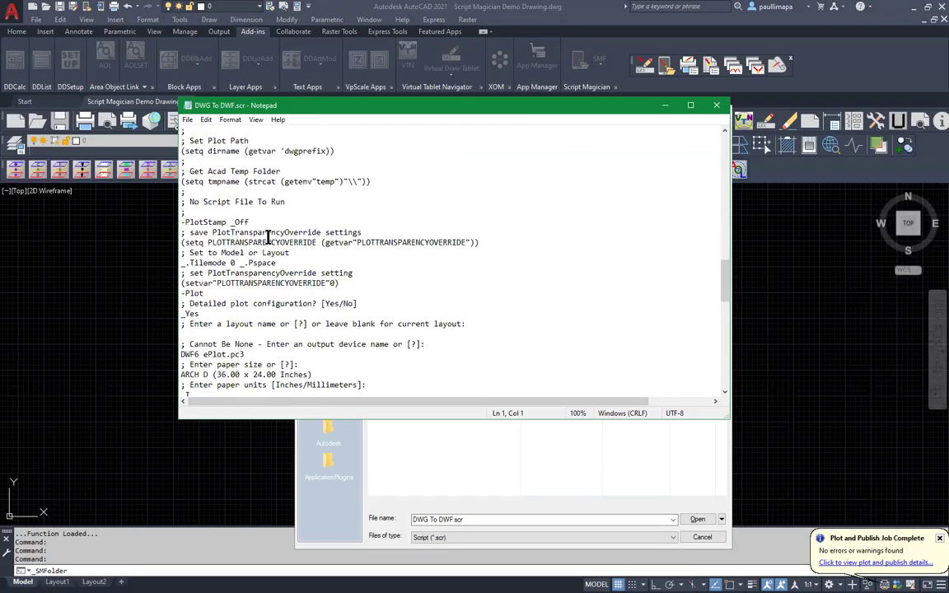
scroll(269, 238, "down", 1)
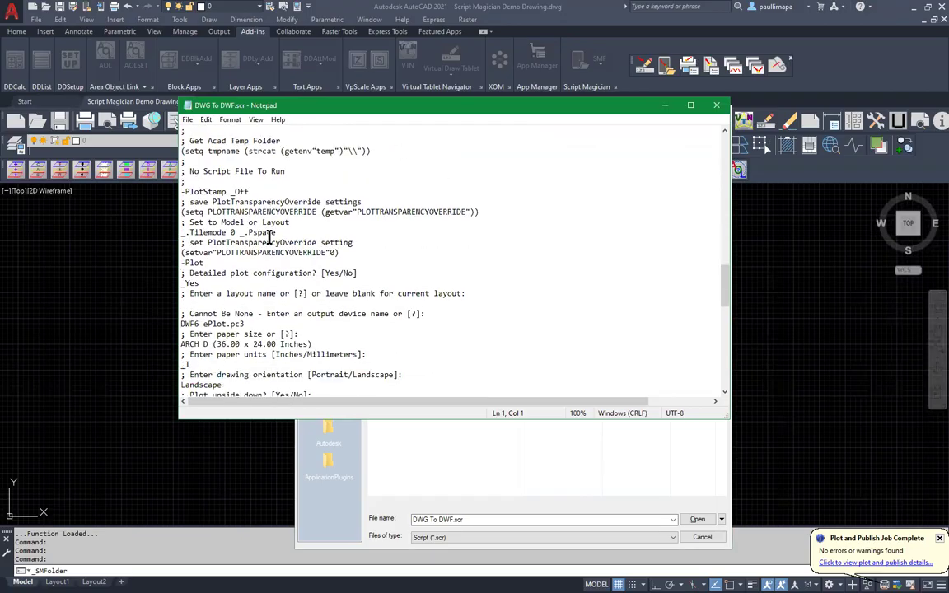
scroll(232, 216, "down", 2)
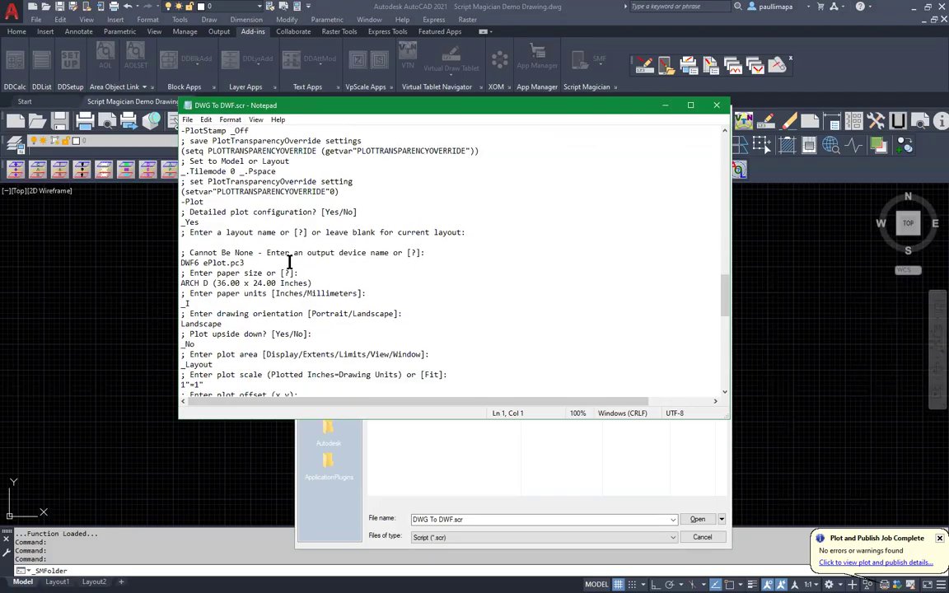
scroll(282, 265, "down", 1)
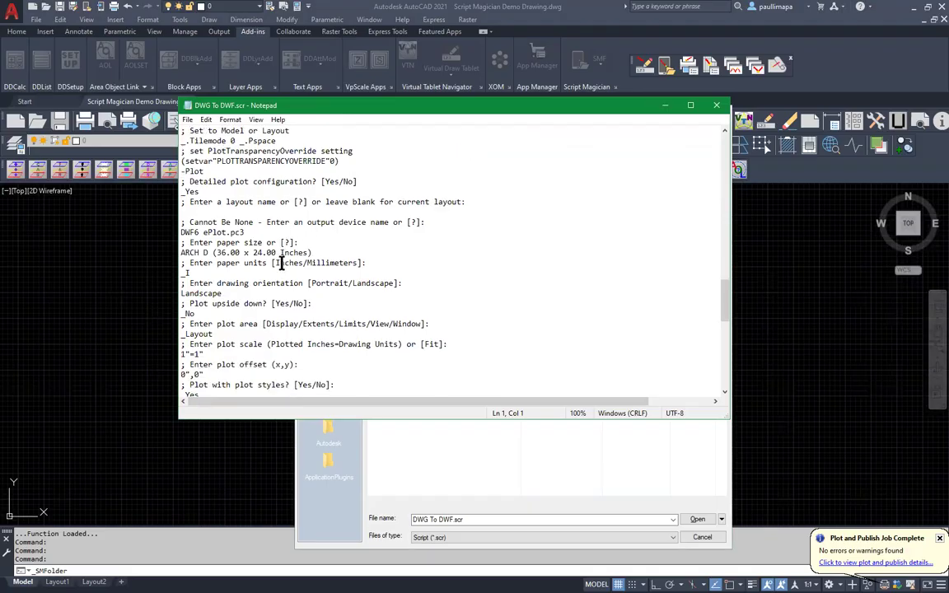
Step: Examine the script's paper size, output device, drawing orientation and plot style table entries
left_click_drag(312, 253, 175, 256)
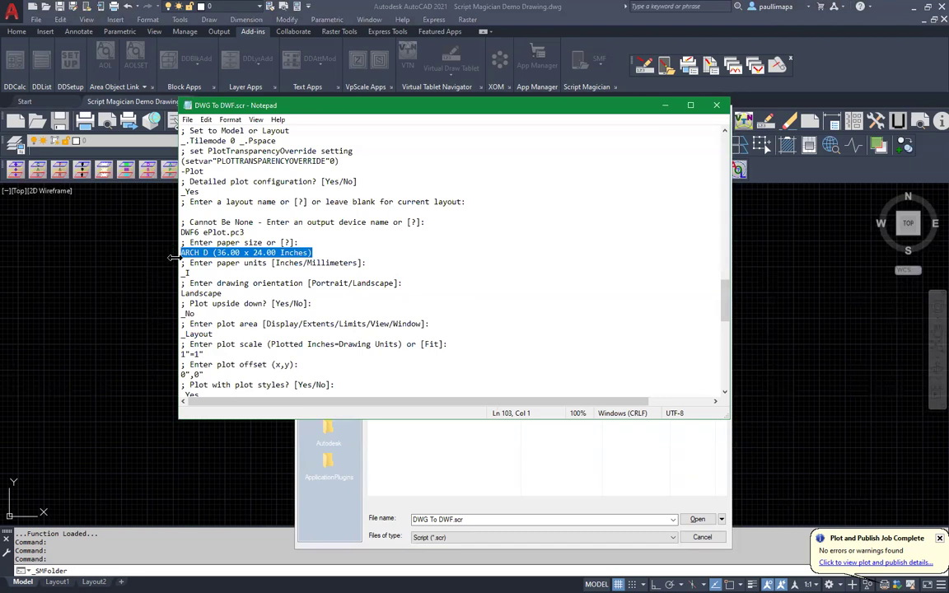
left_click_drag(247, 233, 163, 234)
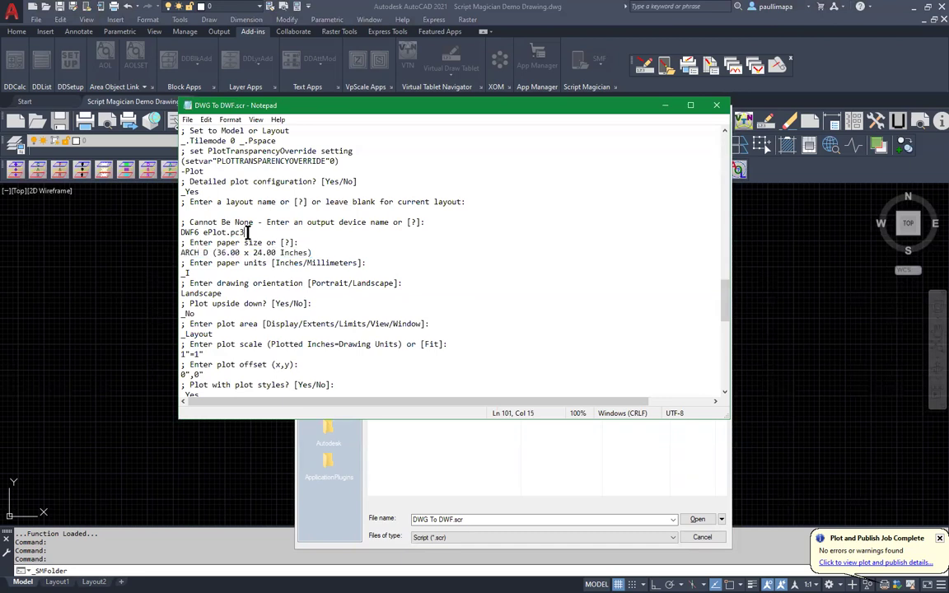
scroll(271, 288, "down", 2)
left_click_drag(222, 234, 164, 234)
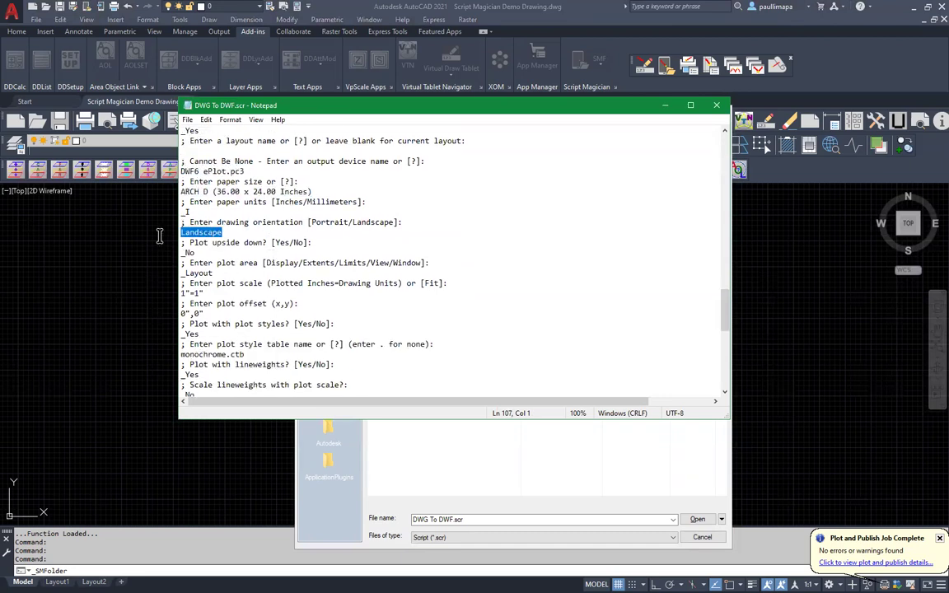
scroll(308, 302, "down", 2)
scroll(311, 297, "down", 1)
left_click_drag(245, 263, 180, 264)
scroll(334, 323, "down", 3)
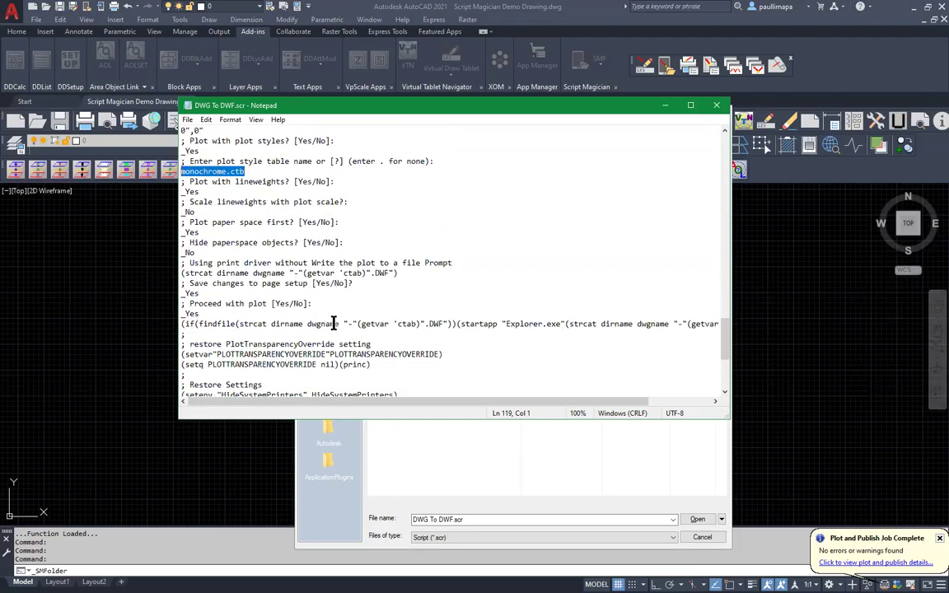
scroll(333, 323, "down", 1)
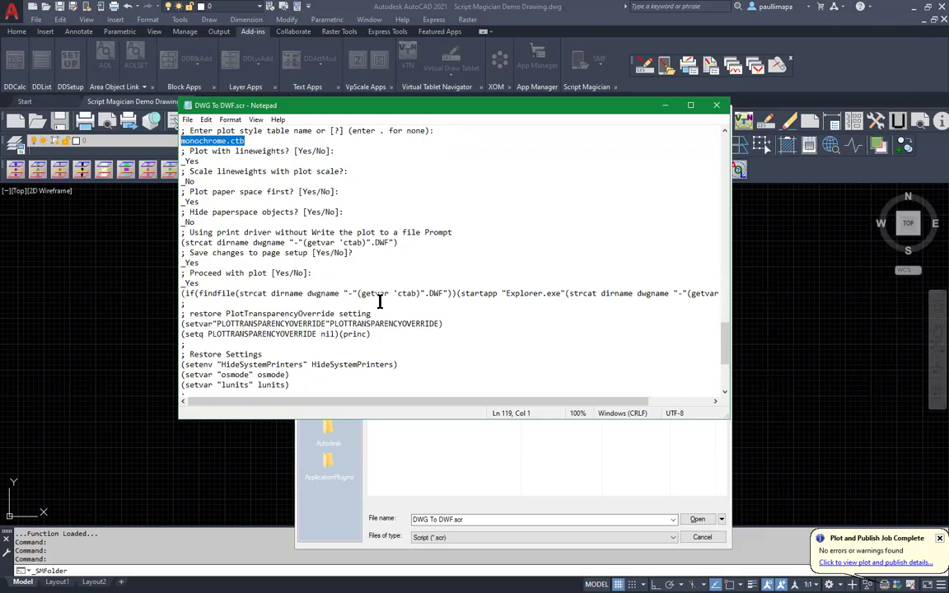
Step: Examine the script line that opens the plotted DWF through Explorer.exe, read to the restore settings, and close Notepad
left_click_drag(360, 294, 669, 294)
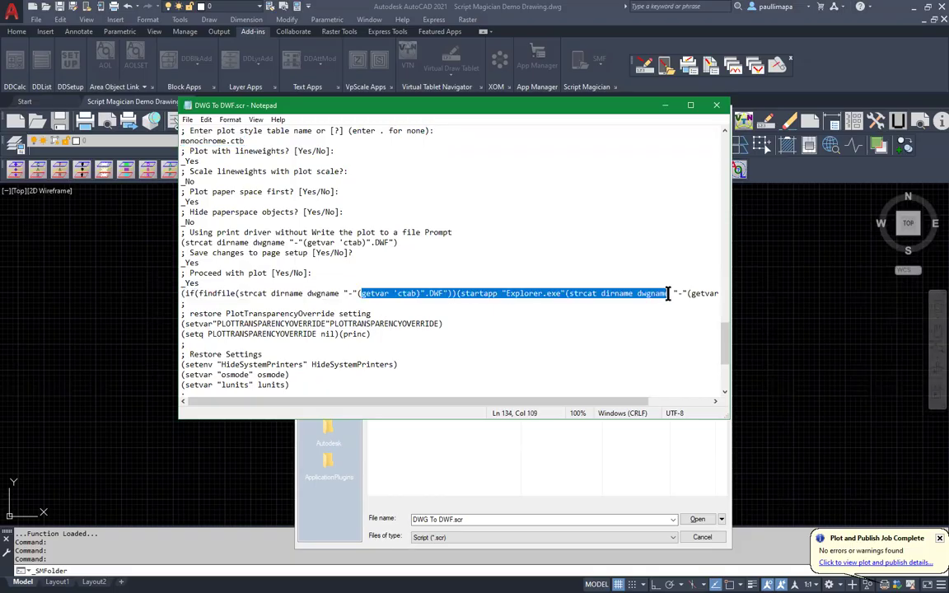
left_click_drag(730, 295, 686, 294)
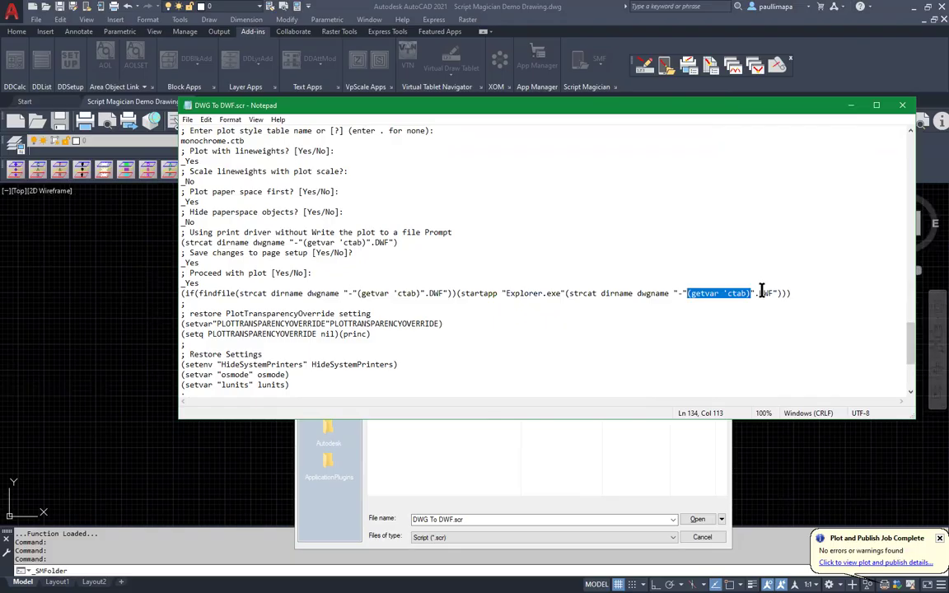
left_click_drag(759, 293, 778, 293)
scroll(518, 328, "down", 4)
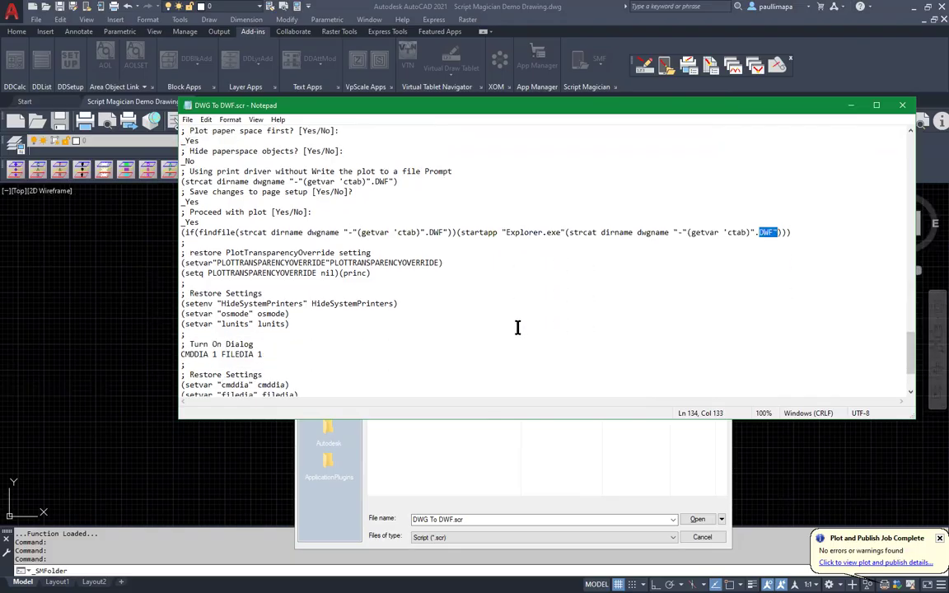
left_click(904, 106)
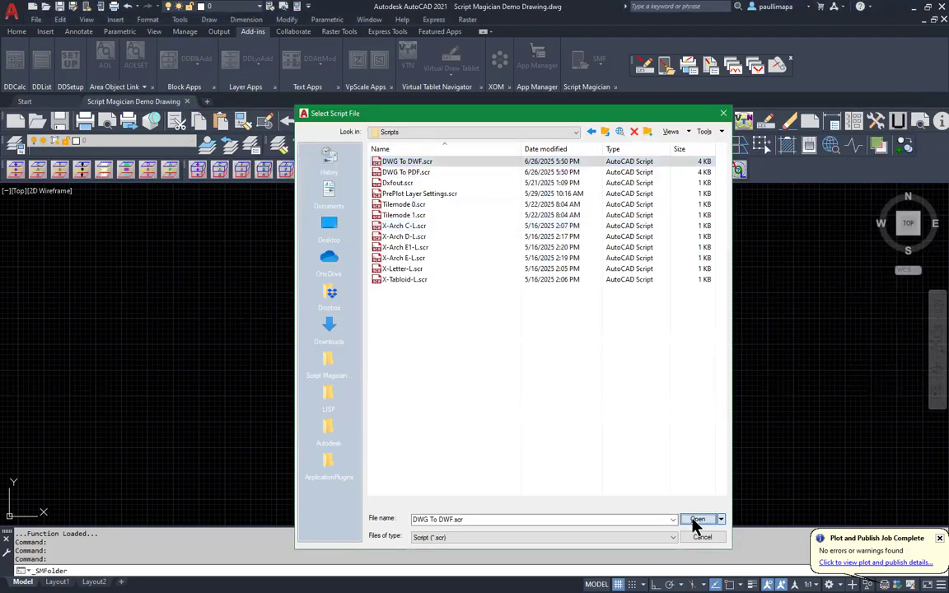
Step: Load DWG To DWF.scr as the script and check the drawings A-01.dwg to T-01.dwg in the folder using File Explorer
left_click(697, 521)
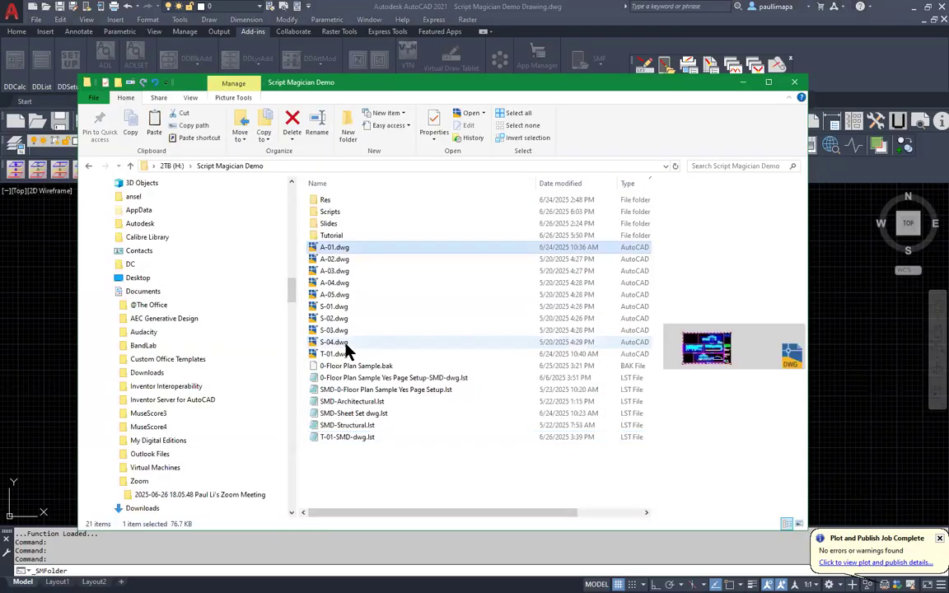
left_click(345, 353, "shift")
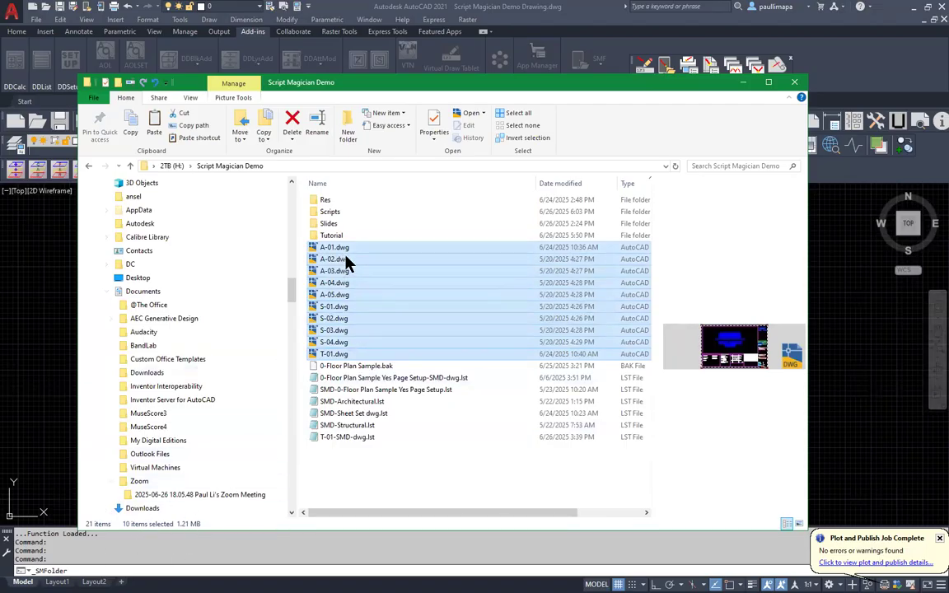
left_click(741, 83)
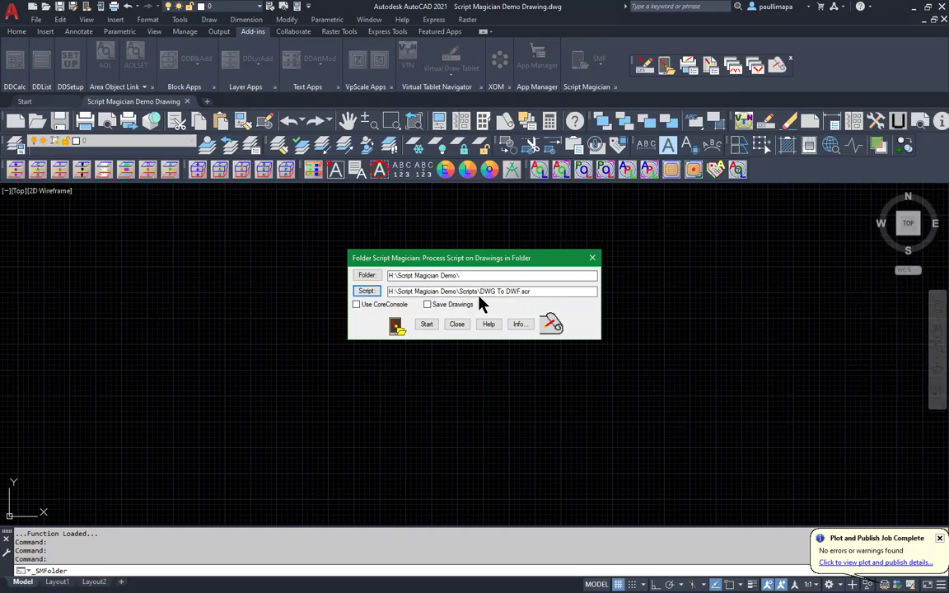
Step: Start processing the DWG To DWF script on all drawings in the Script Magician Demo folder
left_click(426, 325)
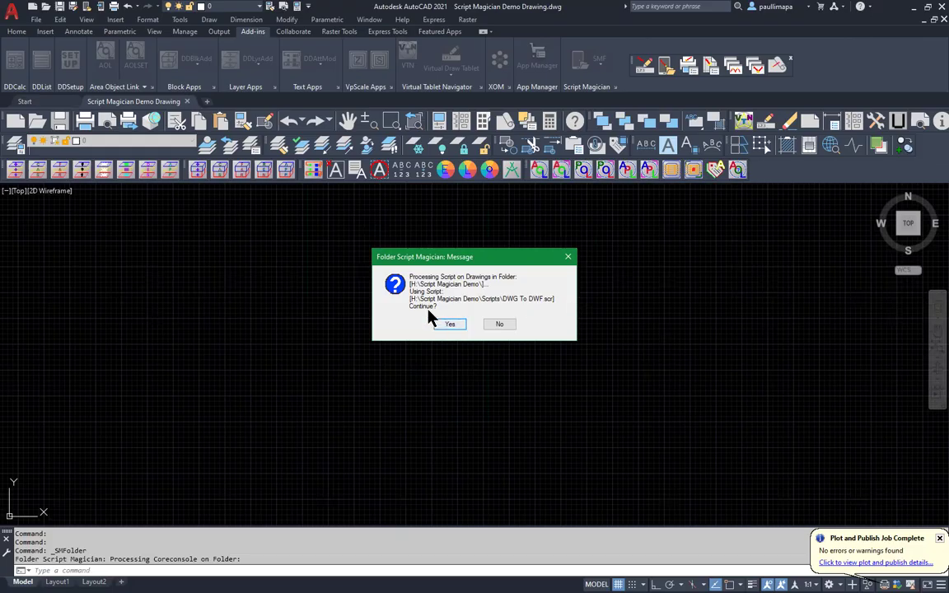
left_click(455, 325)
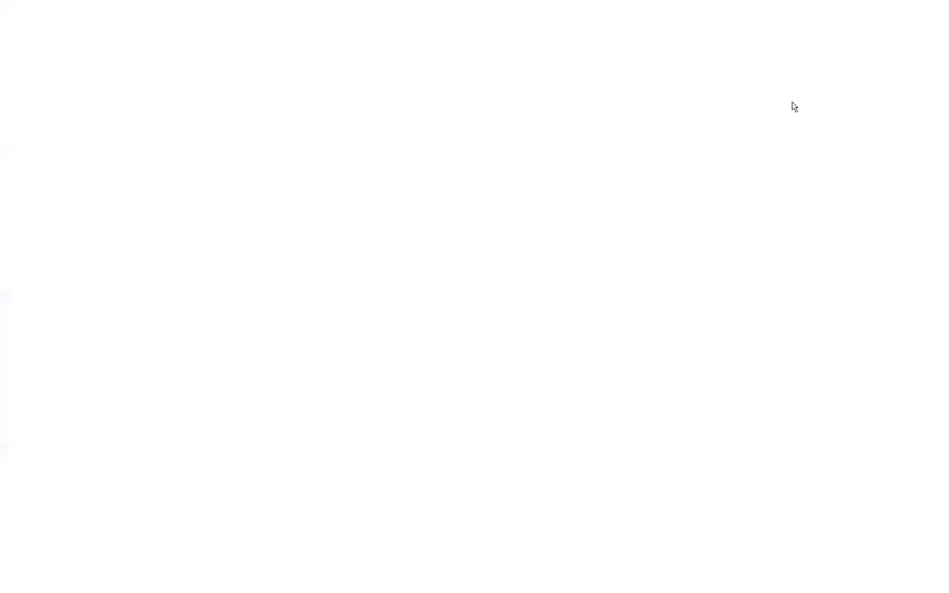
Step: Clear away the viewer windows showing the plotted DWF sheets and acknowledge the end of the folder scripting
left_click(894, 8)
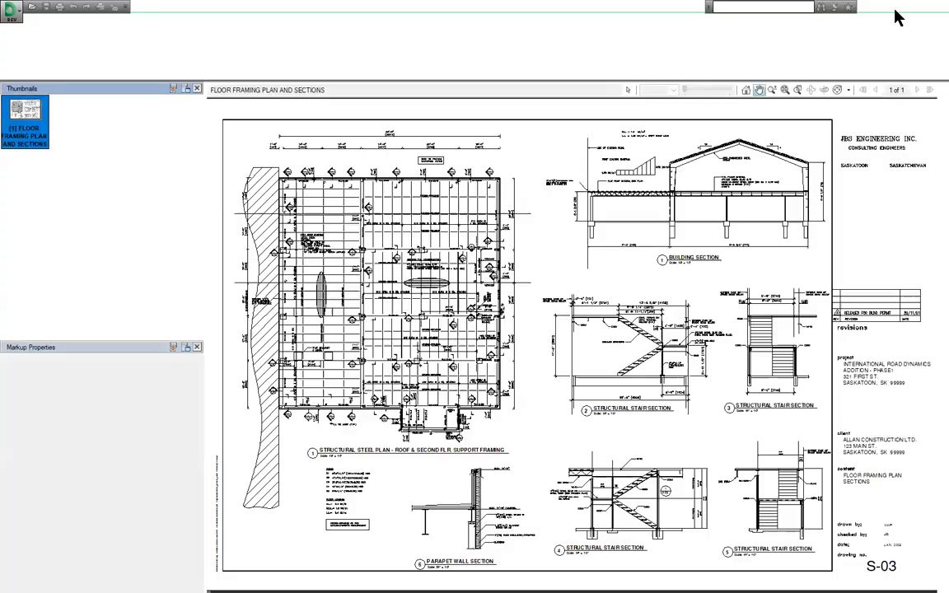
left_click(885, 7)
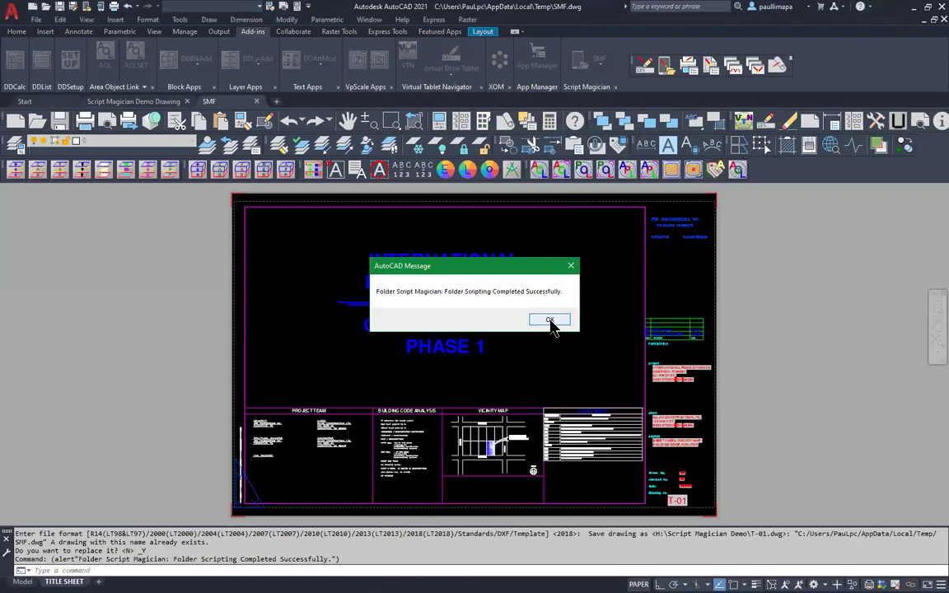
left_click(550, 319)
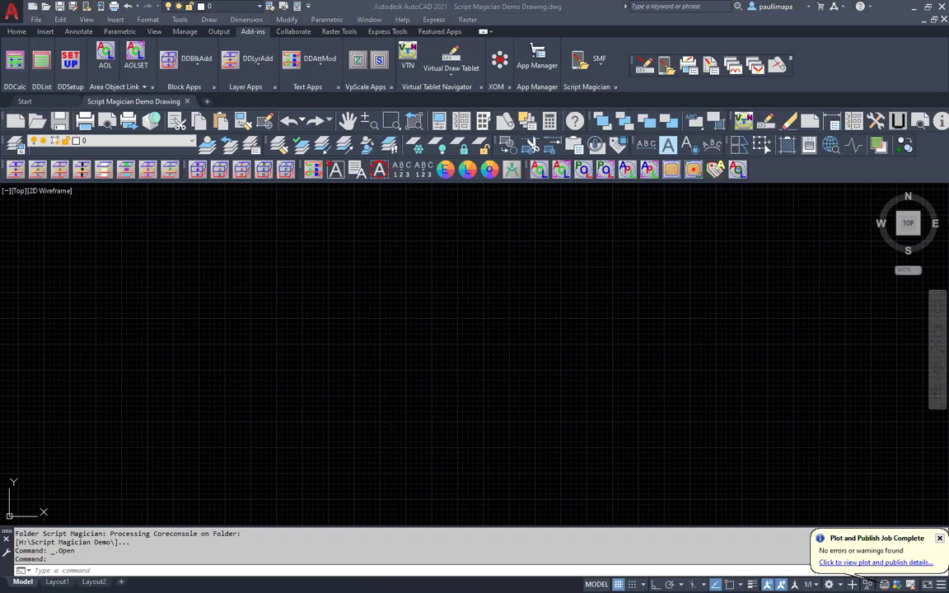
Step: Check the plotted DWF files from A-01-ELEVATIONS to T-01-TITLE SHEET in the Script Magician Demo folder using File Explorer
key("alt+Tab")
left_click(434, 468)
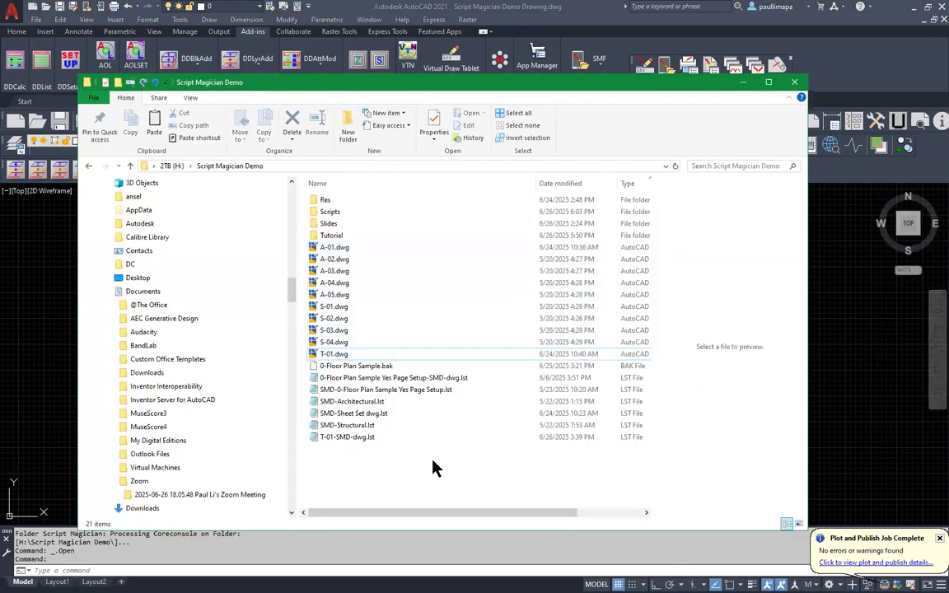
left_click(384, 367)
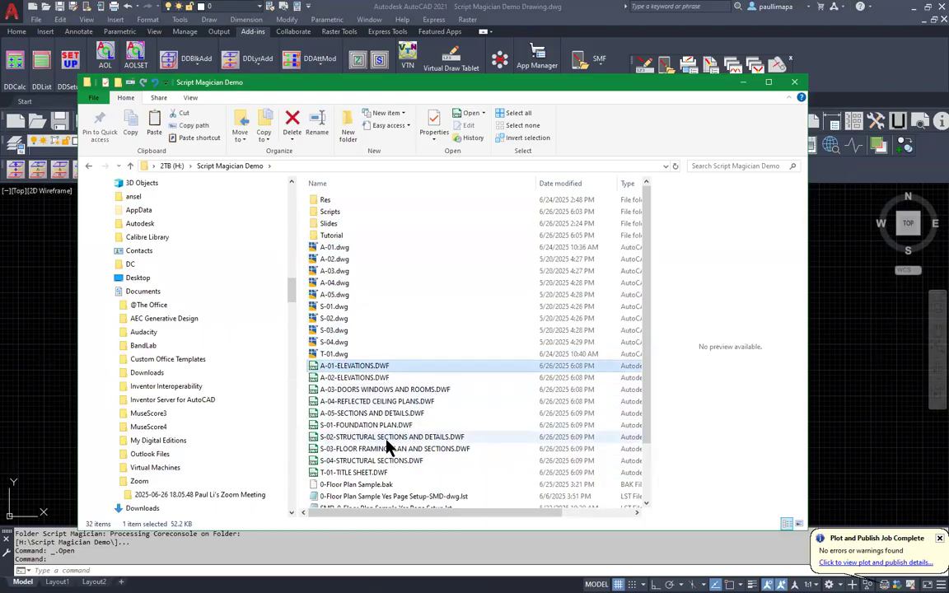
left_click(378, 473, "shift")
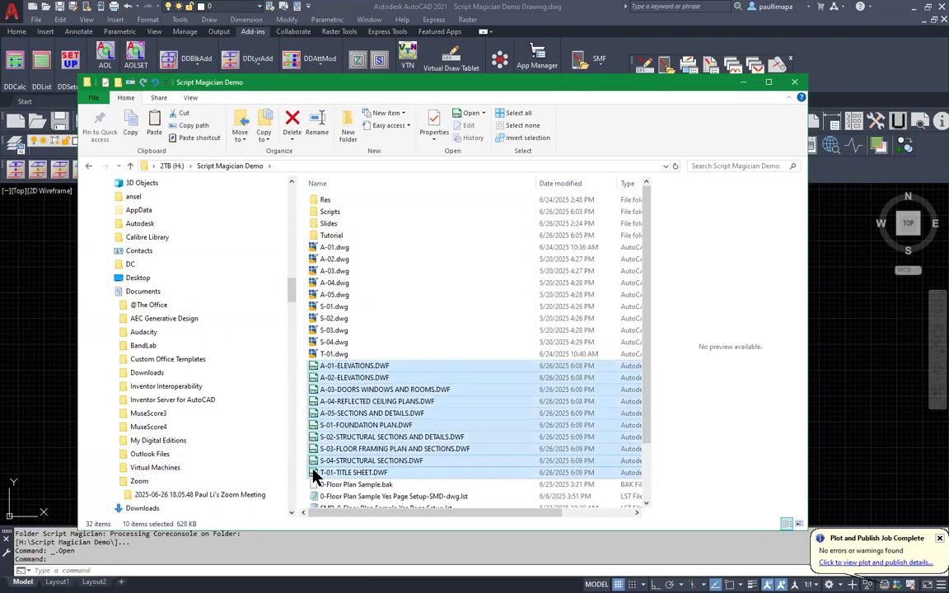
left_click(139, 524)
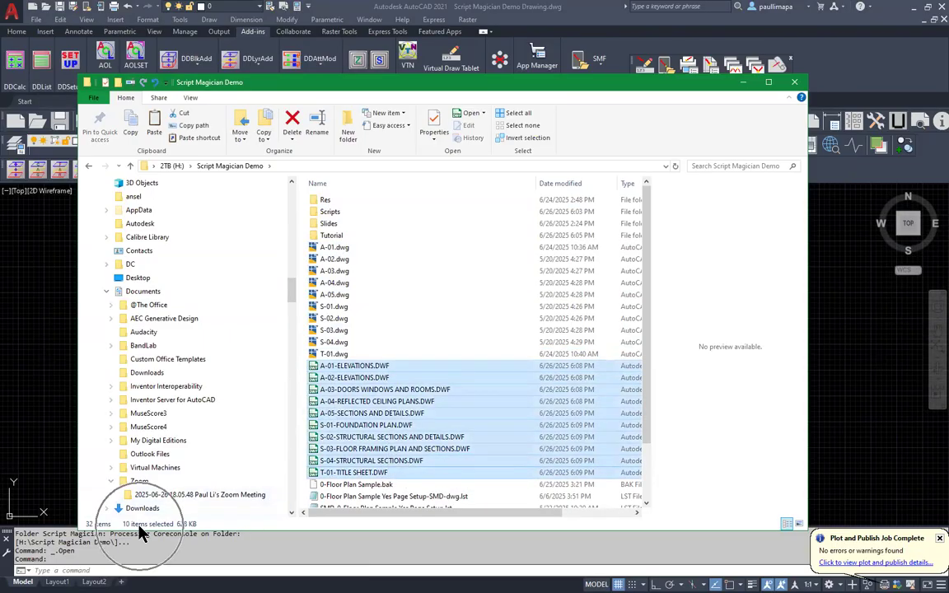
Step: Sort the folder by file type and delete the DWF files from A-01-ELEVATIONS.DWF to T-01-TITLE SHEET.DWF
left_click(403, 187)
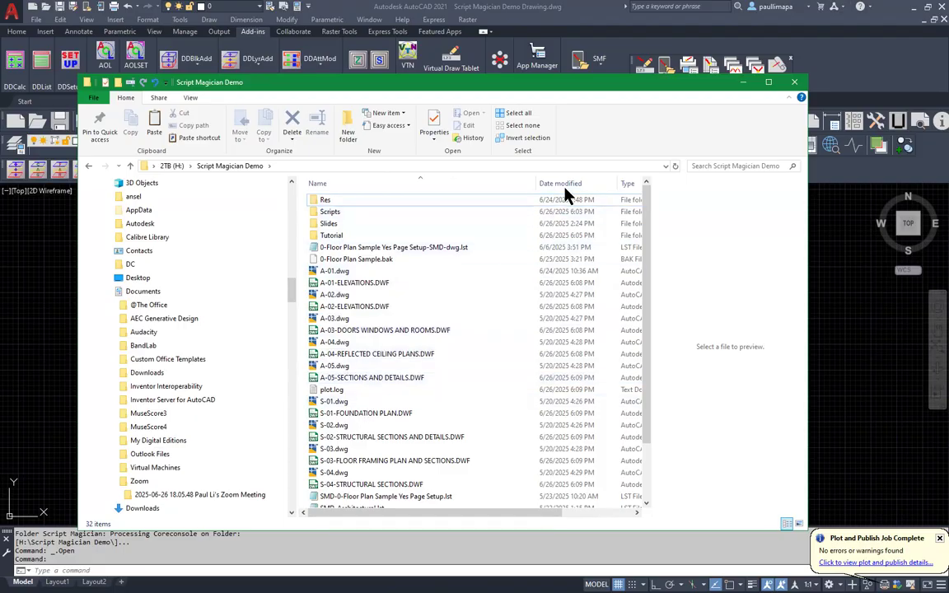
left_click(628, 184)
left_click(366, 371)
left_click(363, 472, "shift")
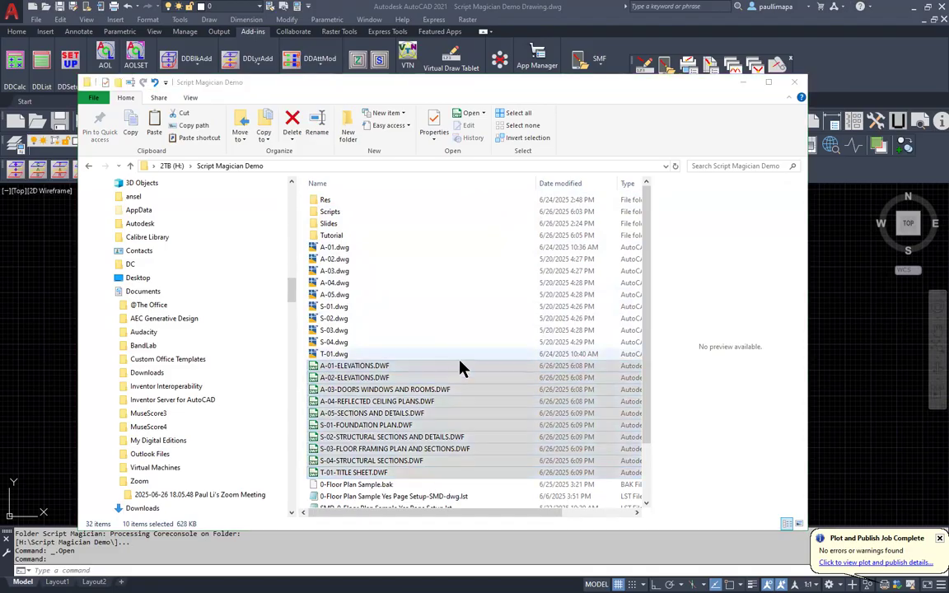
right_click(384, 382)
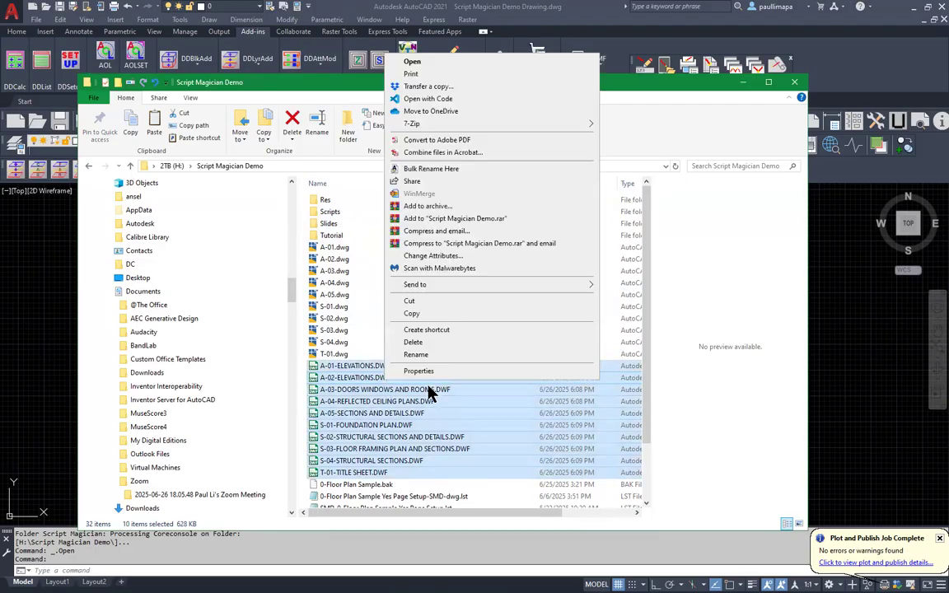
left_click(446, 343)
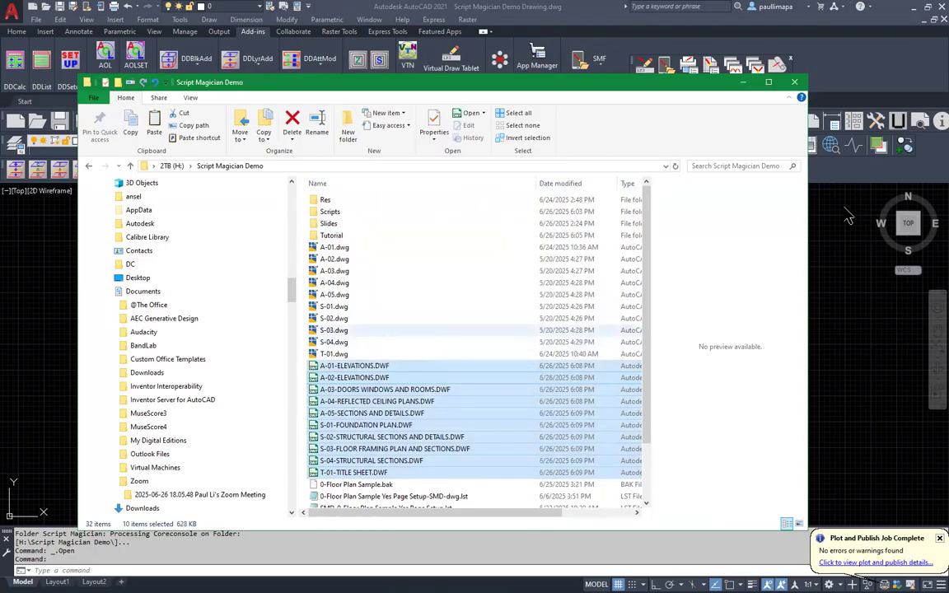
Step: Start Folder Script Magician in AutoCAD, browse for a script and open DWG To PDF.scr in Notepad for review
left_click(848, 212)
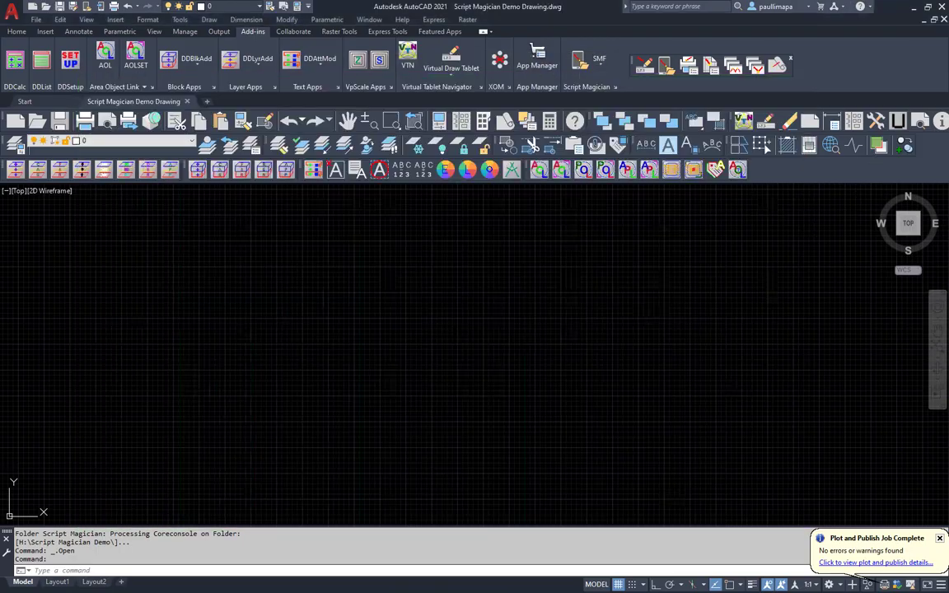
left_click(667, 66)
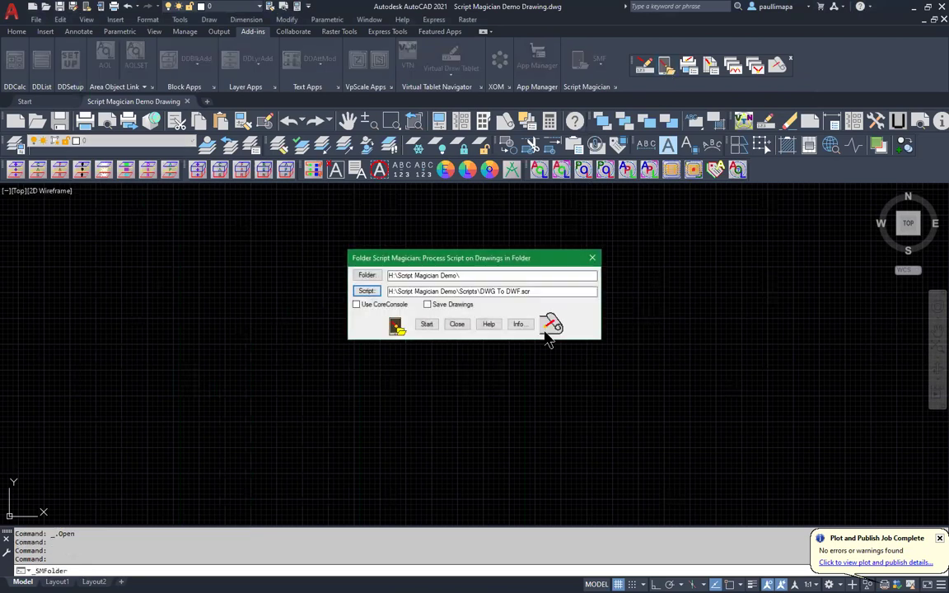
left_click_drag(522, 292, 486, 291)
left_click(368, 294)
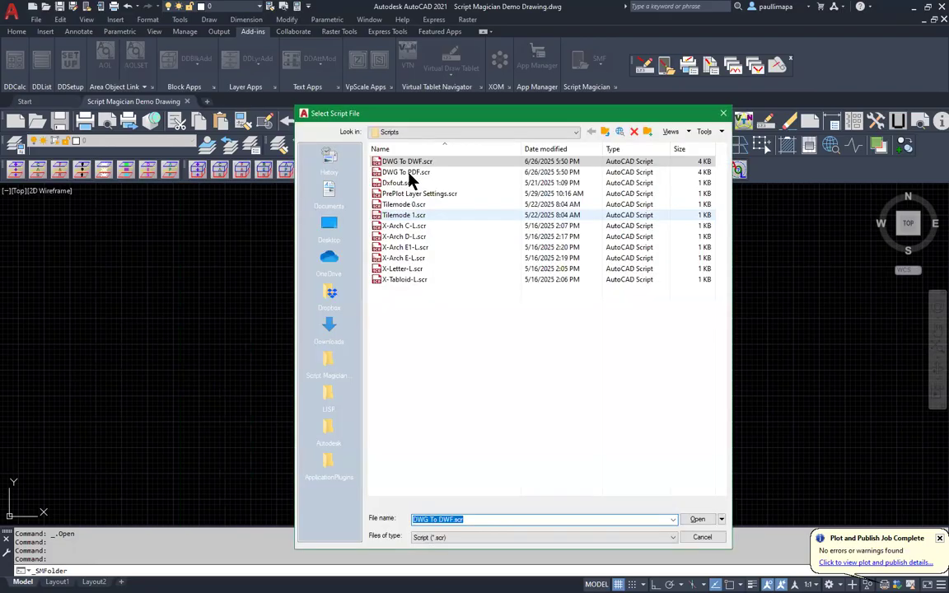
left_click(408, 174)
right_click(375, 173)
left_click(389, 185)
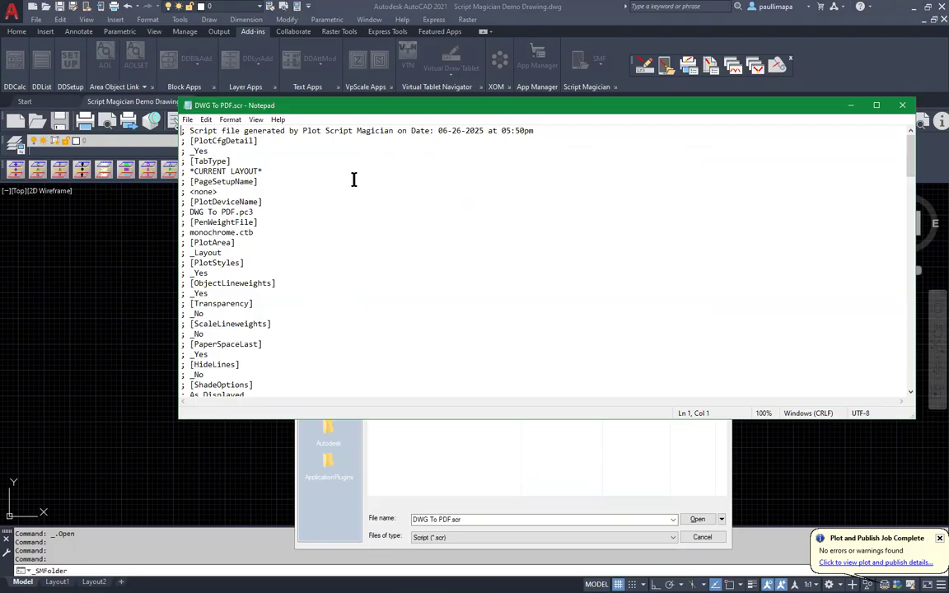
Step: Read through the DWG To PDF script from its header settings down to the -Plot command entries
scroll(340, 201, "down", 1)
scroll(340, 200, "up", 1)
scroll(339, 206, "down", 17)
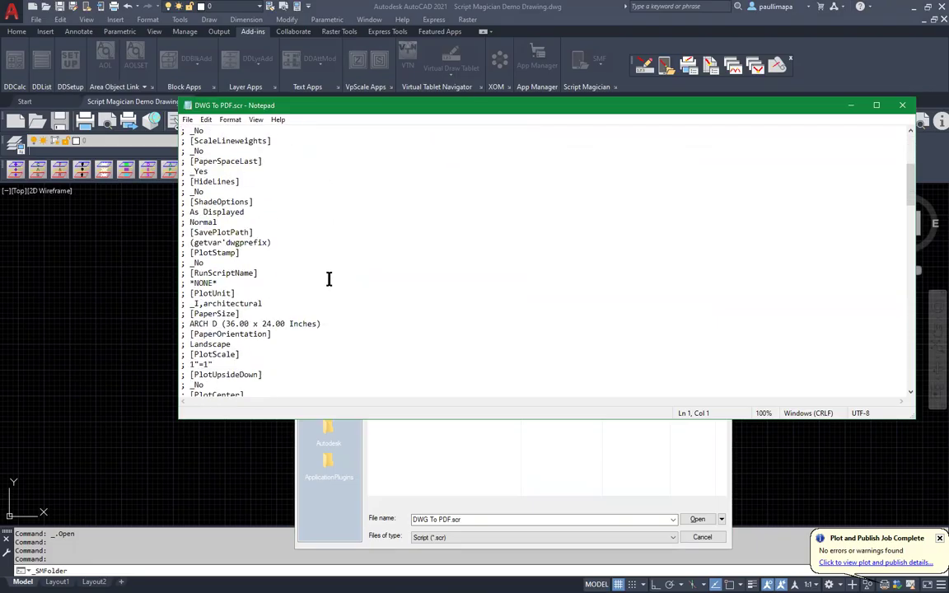
scroll(335, 279, "down", 3)
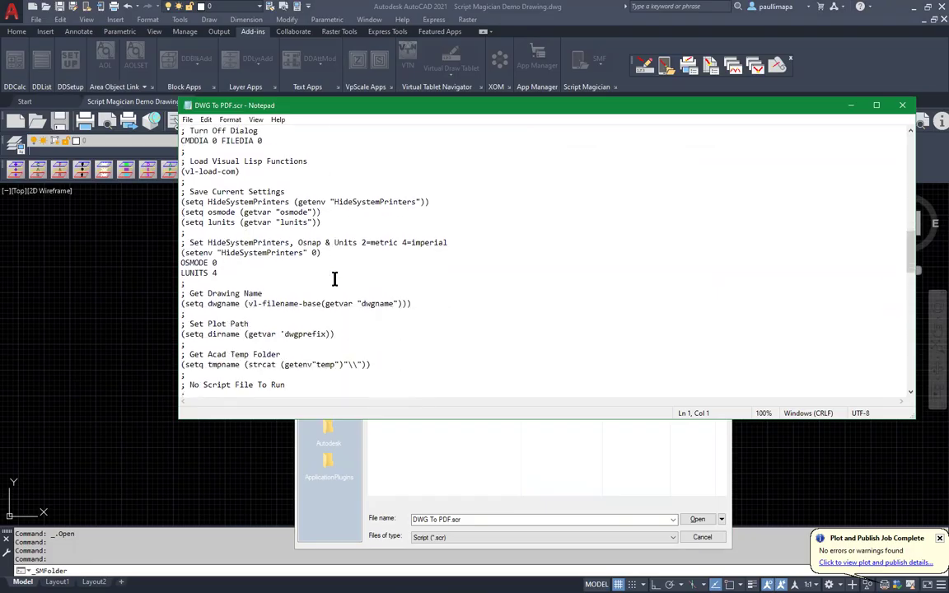
scroll(335, 280, "down", 4)
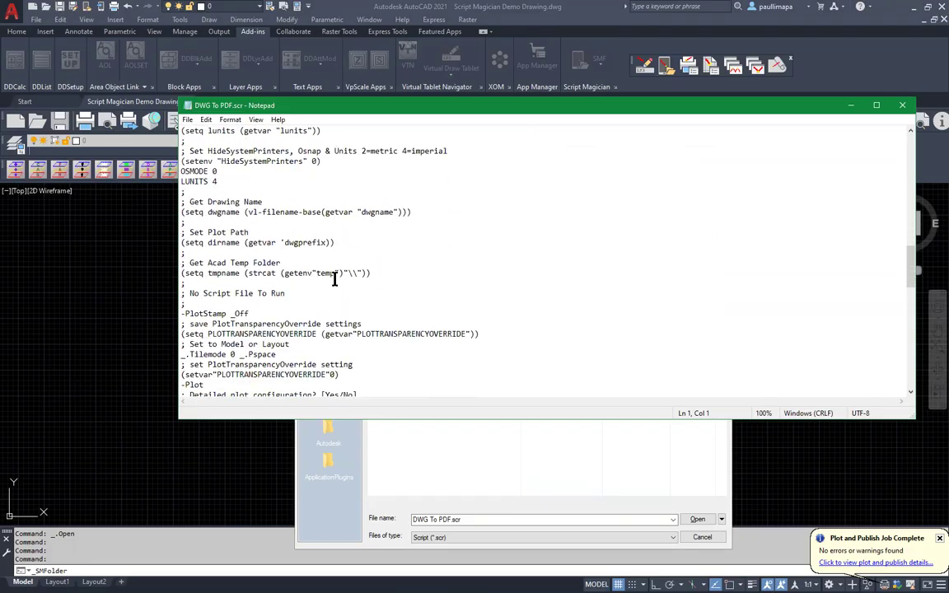
scroll(335, 279, "down", 1)
scroll(334, 279, "down", 3)
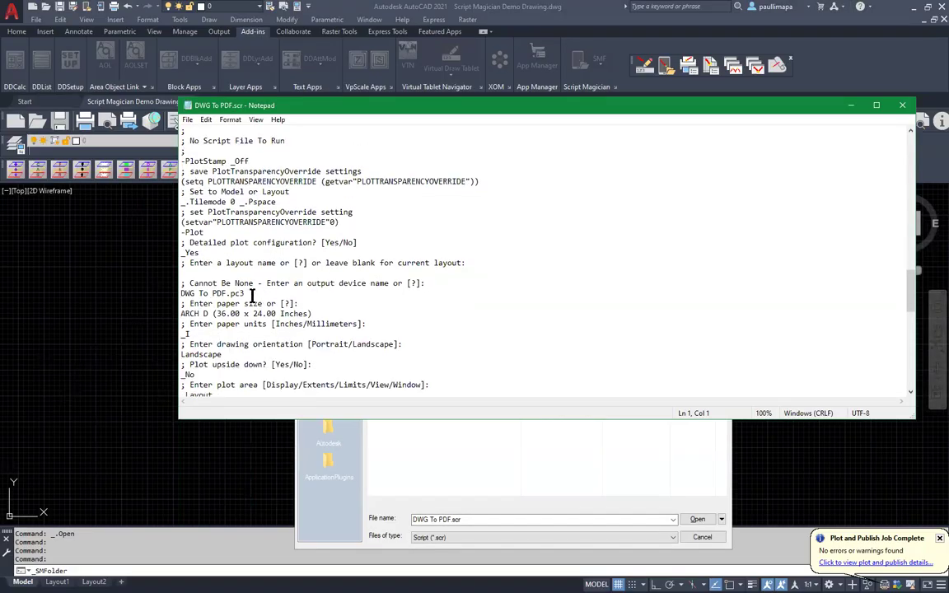
Step: Examine the PDF script's output device, paper size and plot style table entries
left_click_drag(244, 293, 178, 295)
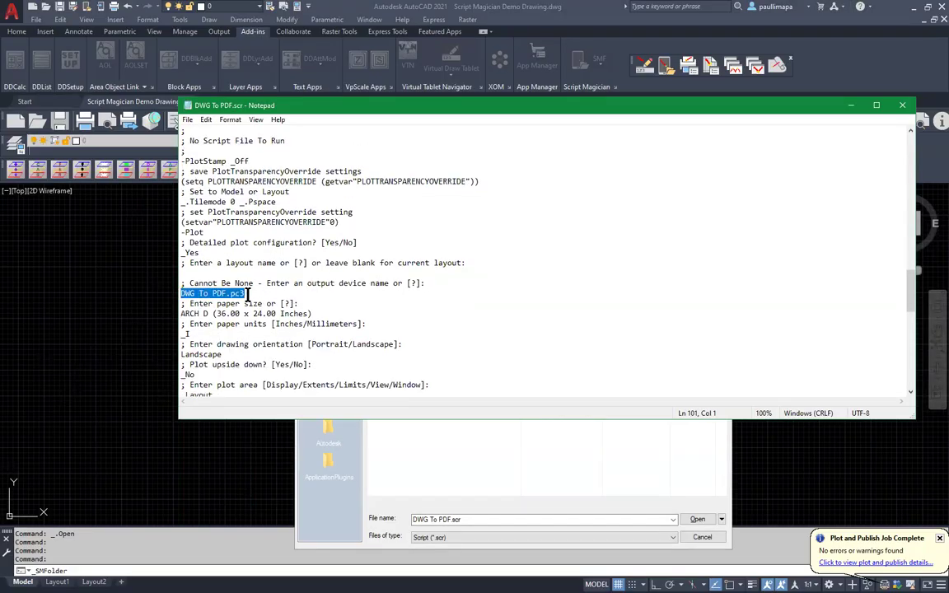
scroll(248, 294, "down", 2)
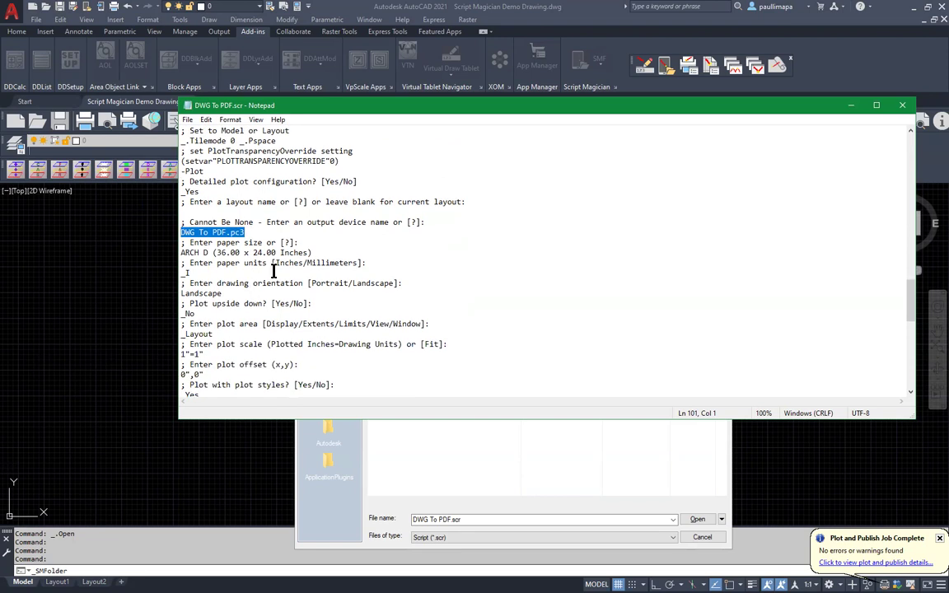
left_click_drag(323, 250, 180, 252)
scroll(322, 284, "down", 3)
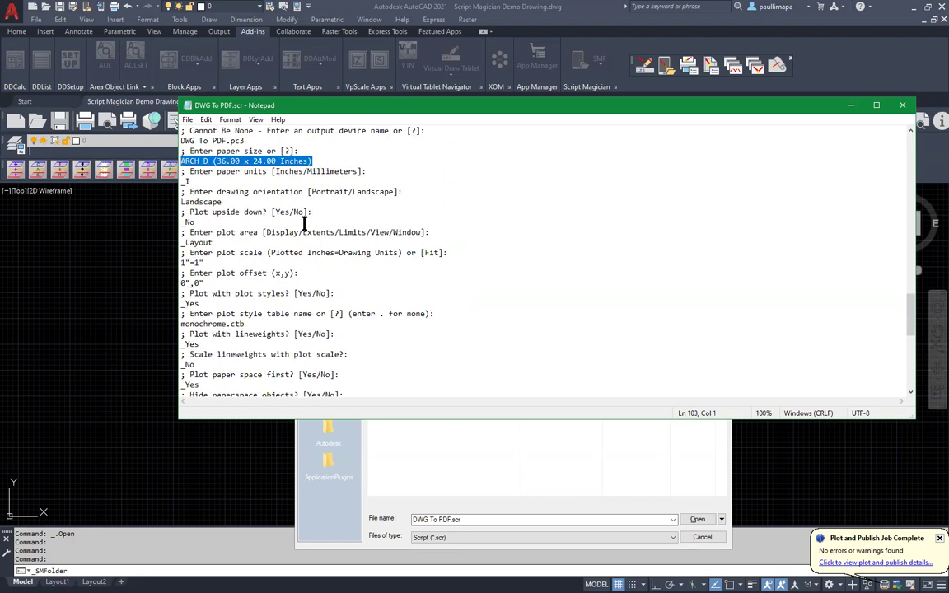
scroll(316, 288, "down", 2)
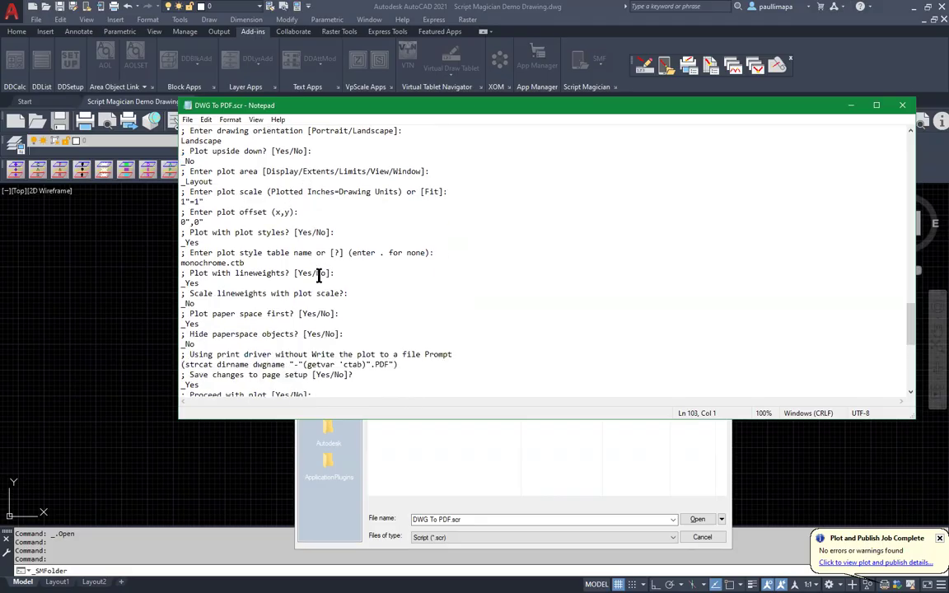
left_click_drag(244, 262, 181, 263)
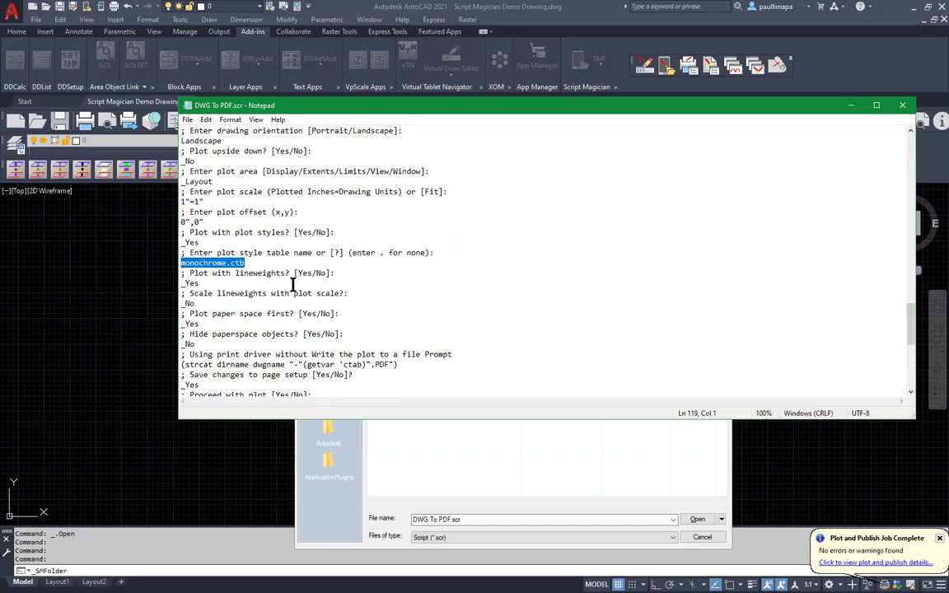
Step: Examine the script lines that open the PDF through Explorer.exe and build the PDF file name, and close Notepad
scroll(296, 284, "down", 4)
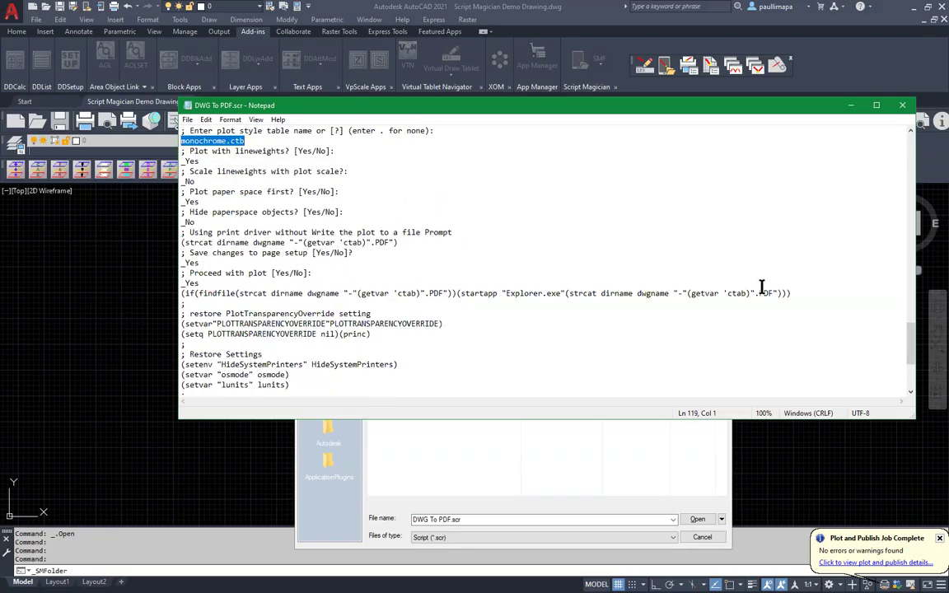
left_click_drag(796, 295, 425, 290)
left_click(471, 293)
scroll(457, 282, "up", 1)
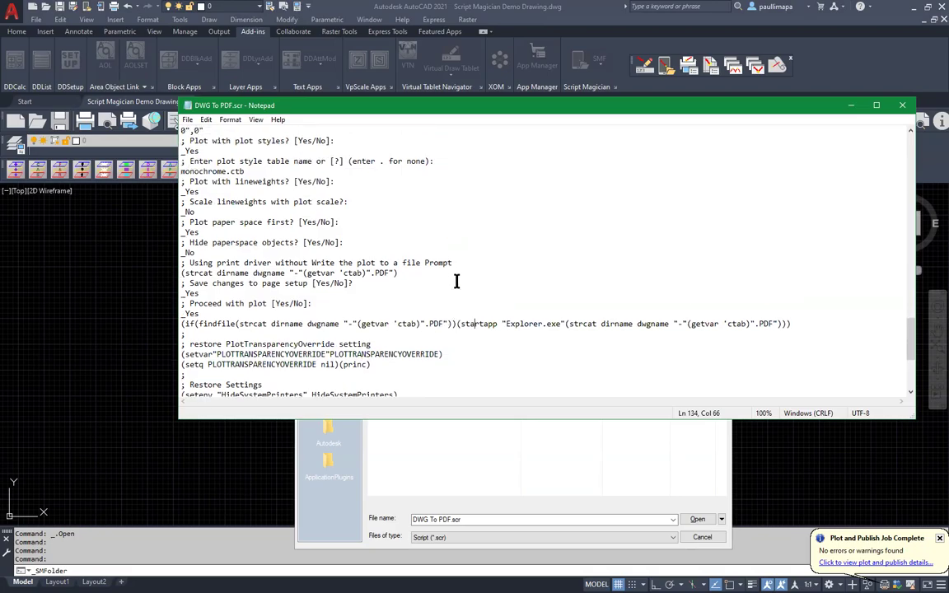
left_click_drag(398, 273, 180, 273)
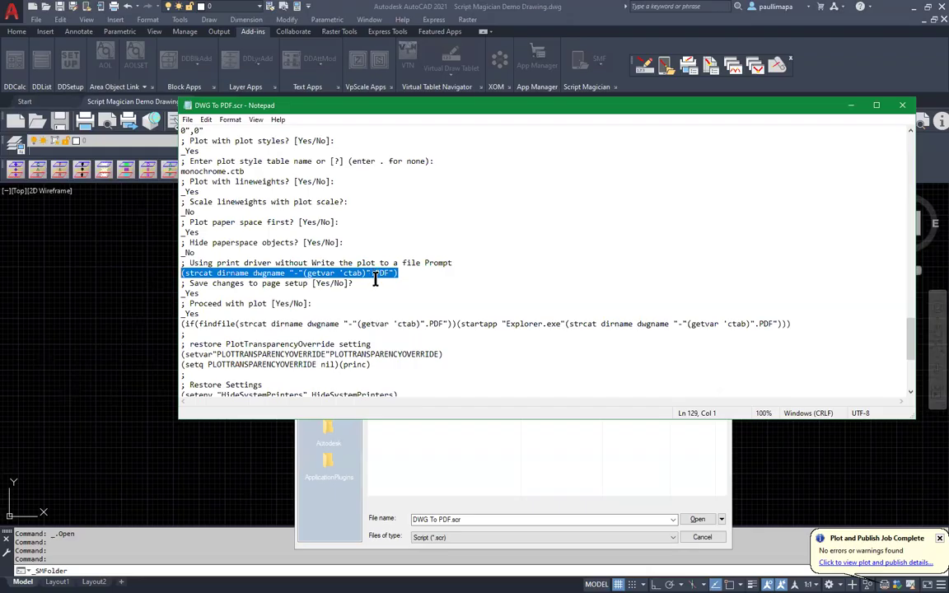
left_click(902, 105)
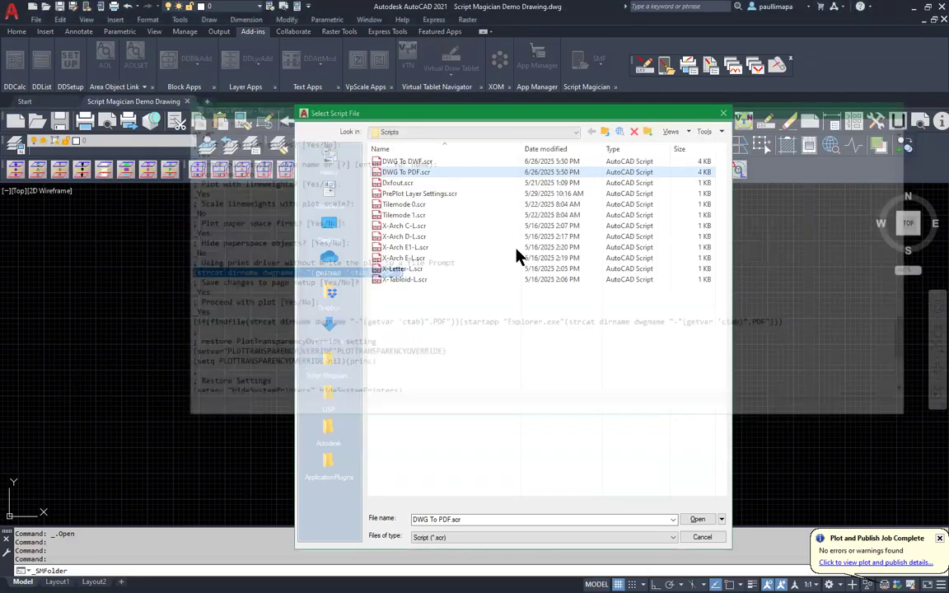
Step: Load DWG To PDF.scr as the script and enable Use CoreConsole
double_click(403, 172)
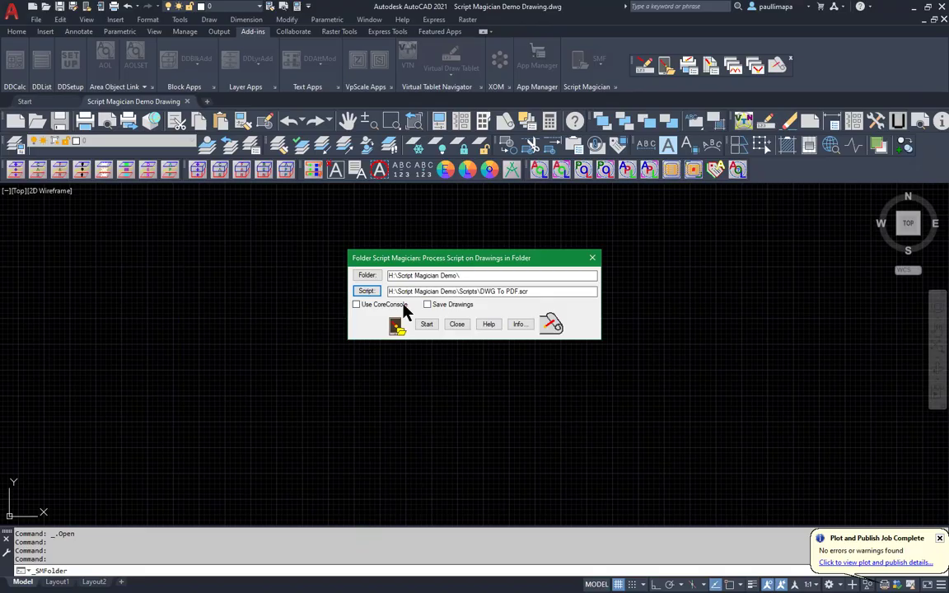
left_click(356, 305)
left_click_drag(521, 292, 480, 291)
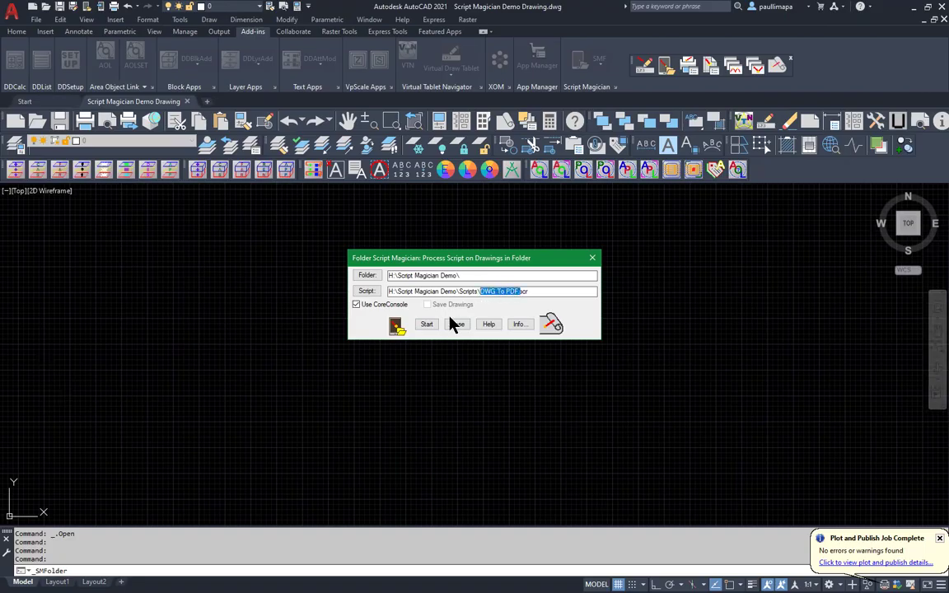
Step: Start CoreConsole processing of the DWG To PDF script on the Script Magician Demo folder and accept the processing message
left_click(431, 324)
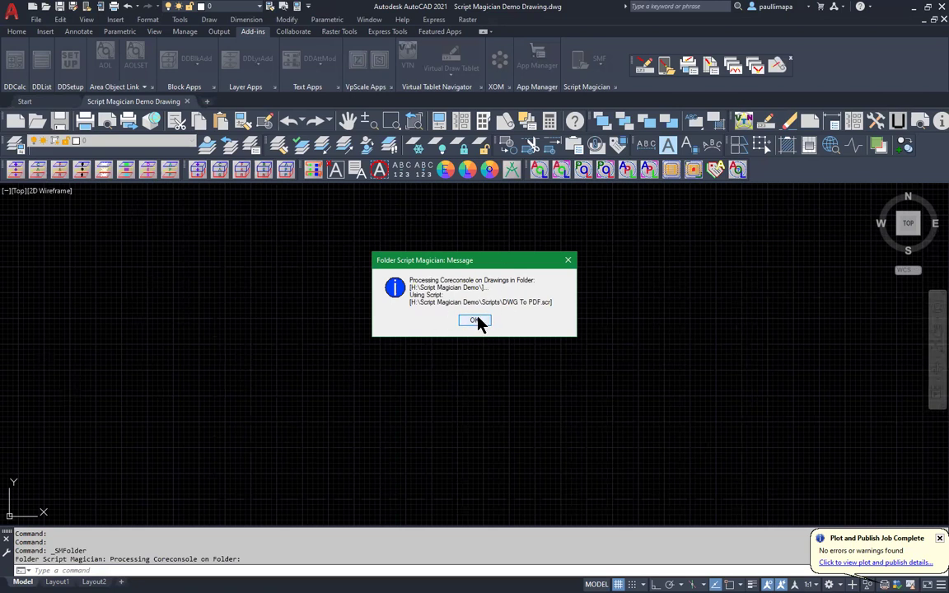
left_click(476, 322)
left_click(480, 312)
left_click(453, 321)
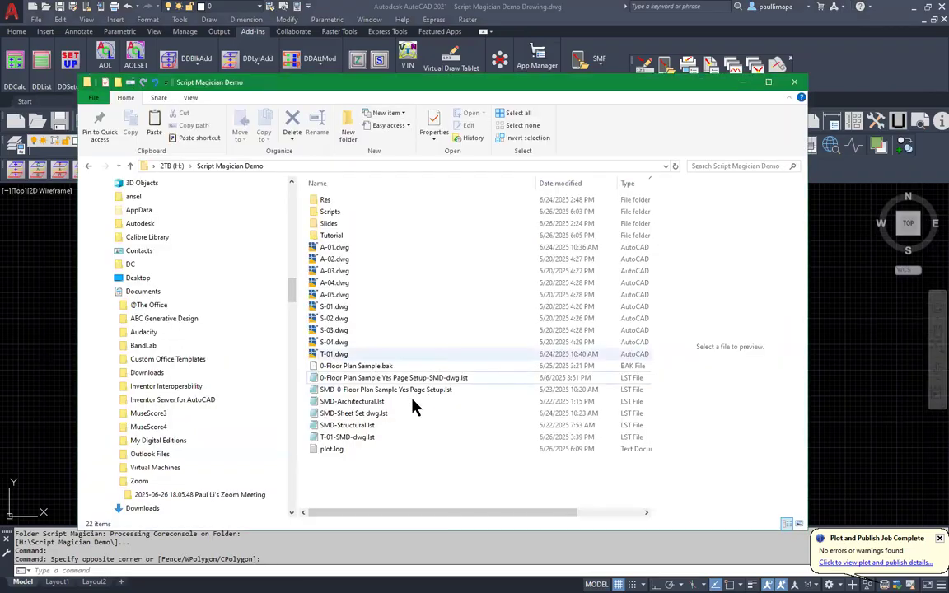
Step: Check the plotted PDF files from A-01-ELEVATIONS.PDF to T-01-TITLE SHEET.PDF in the folder using File Explorer
left_click(419, 402)
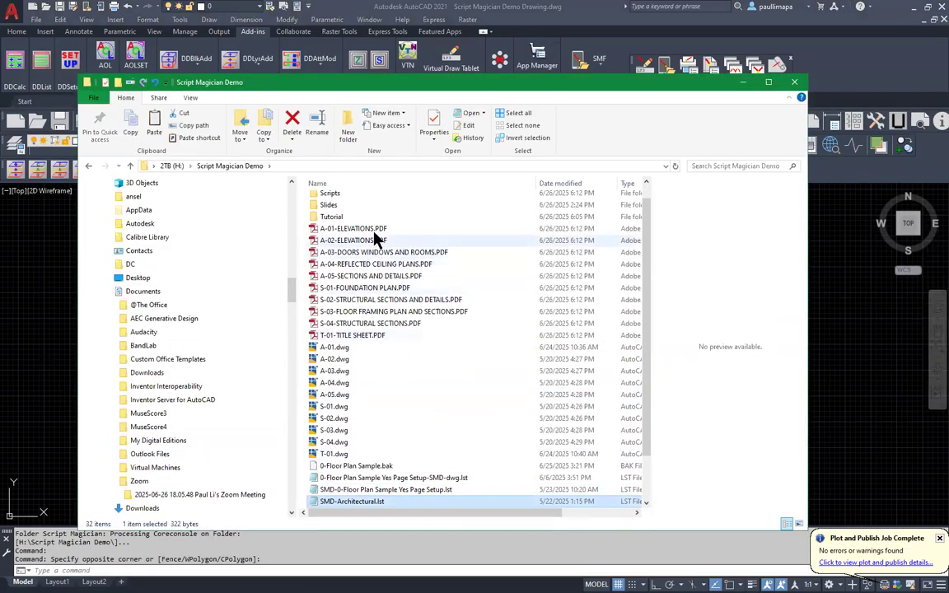
left_click(373, 231)
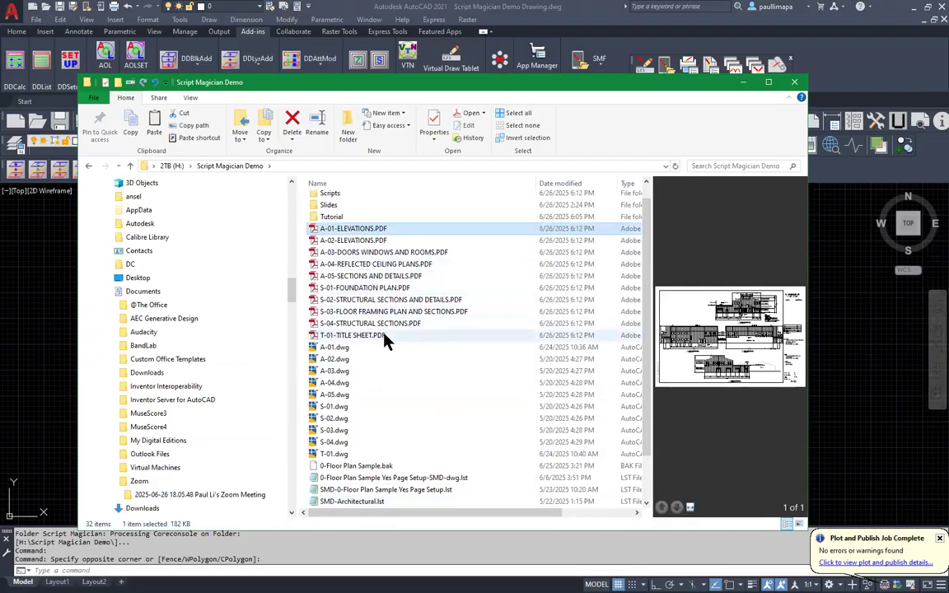
left_click(384, 336, "shift")
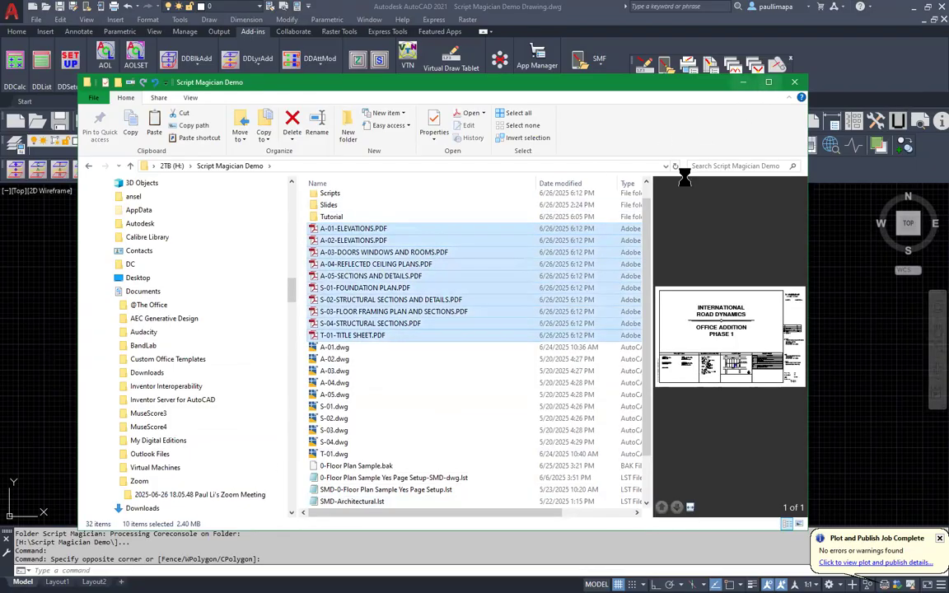
Step: Widen the preview area and preview the plotted PDFs individually, from A-01-ELEVATIONS.PDF through T-01-TITLE SHEET.PDF
left_click_drag(650, 201, 461, 241)
left_click(372, 231)
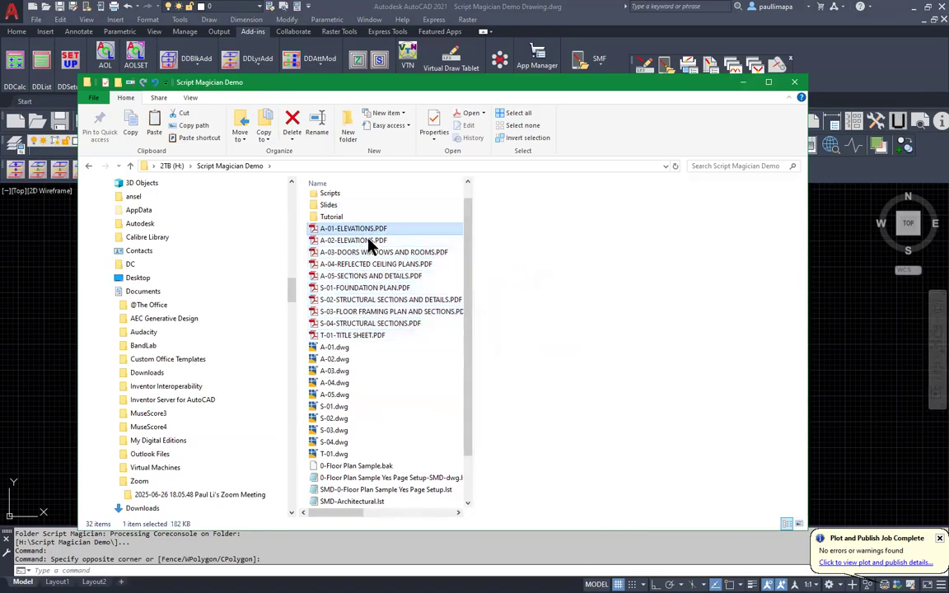
left_click(365, 240)
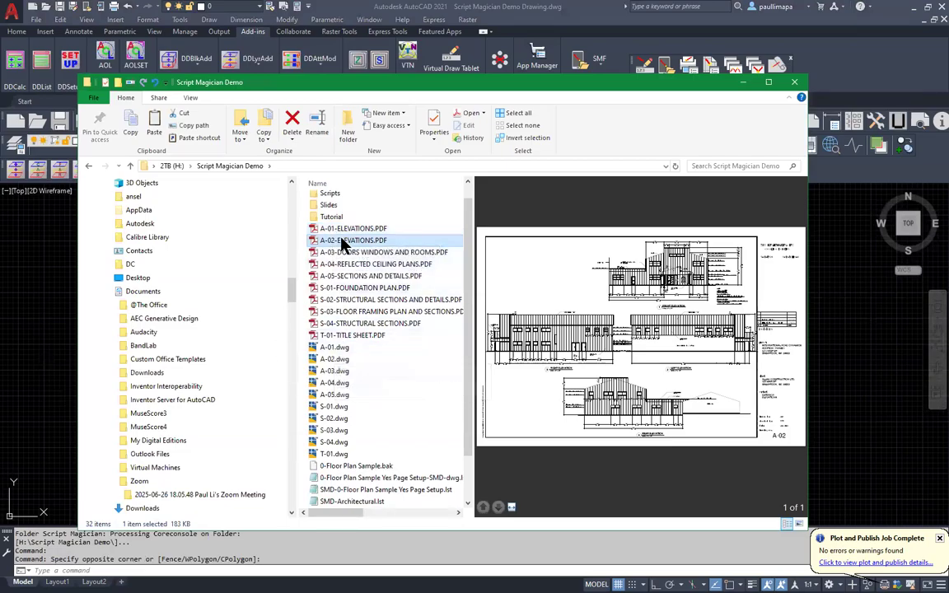
left_click(343, 230)
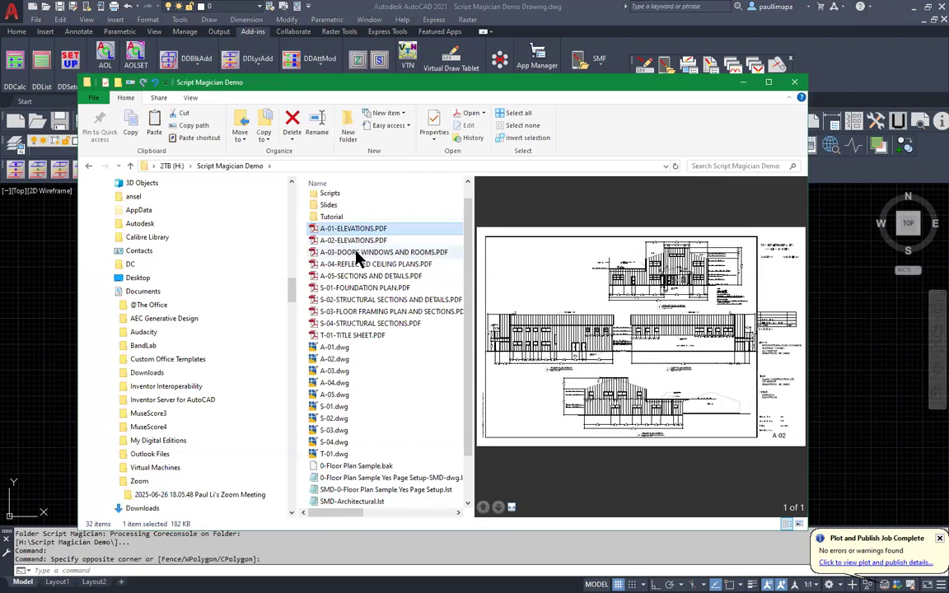
left_click(359, 242)
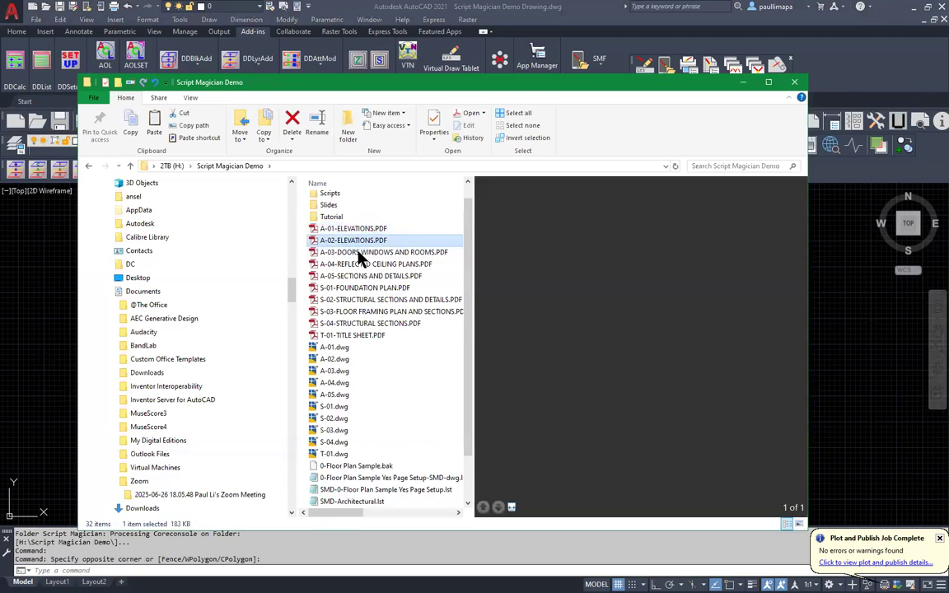
left_click(360, 254)
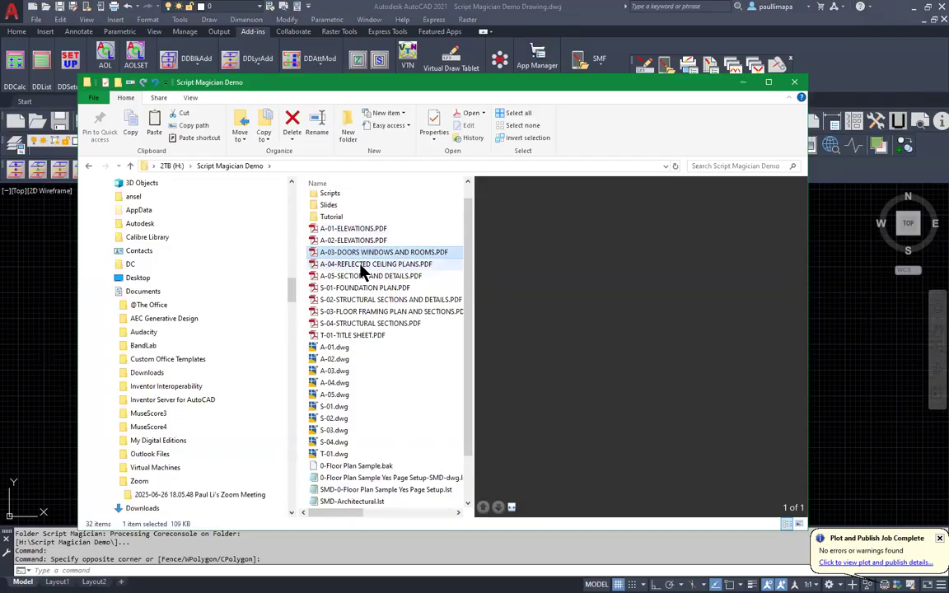
left_click(362, 266)
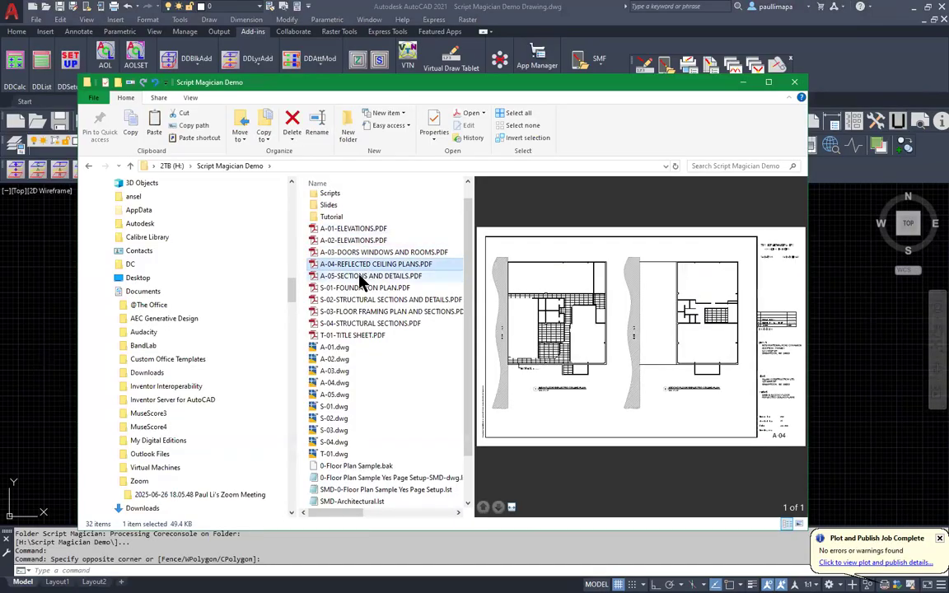
left_click(360, 277)
left_click(361, 289)
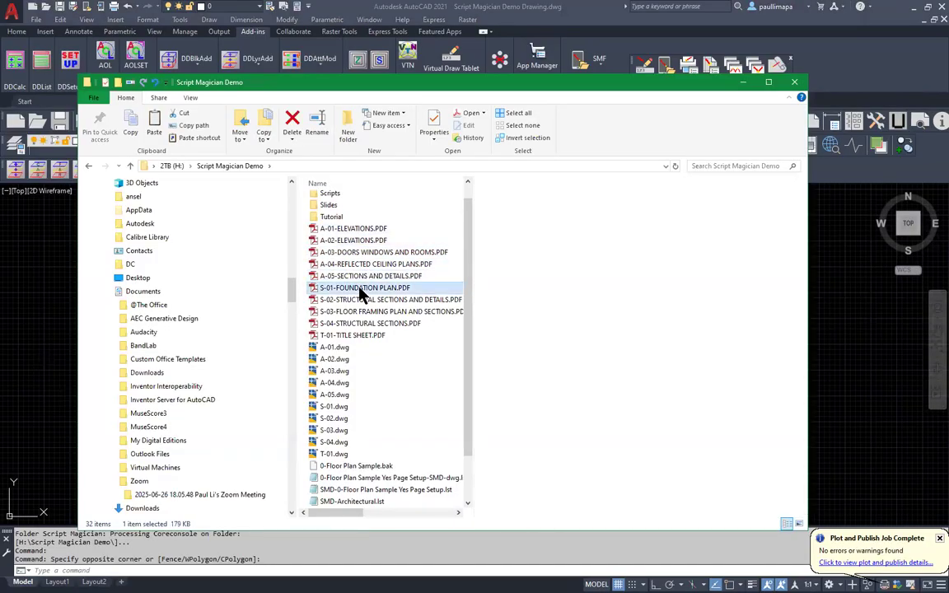
left_click(363, 300)
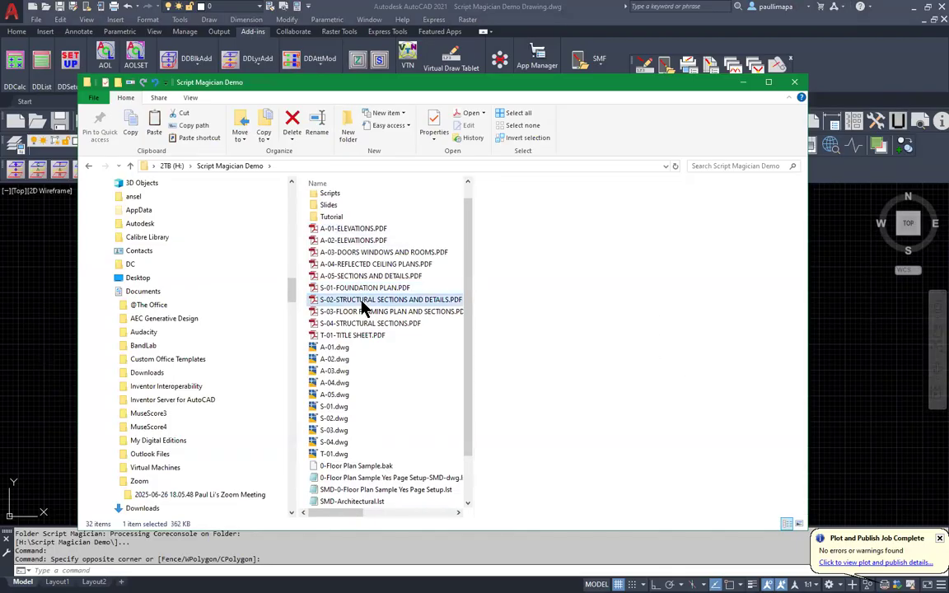
left_click(367, 312)
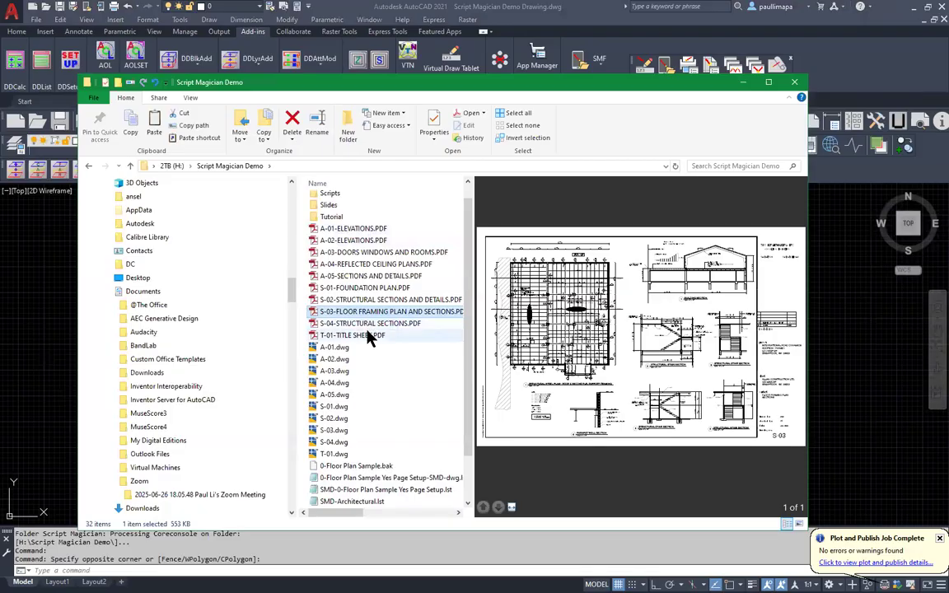
left_click(372, 333)
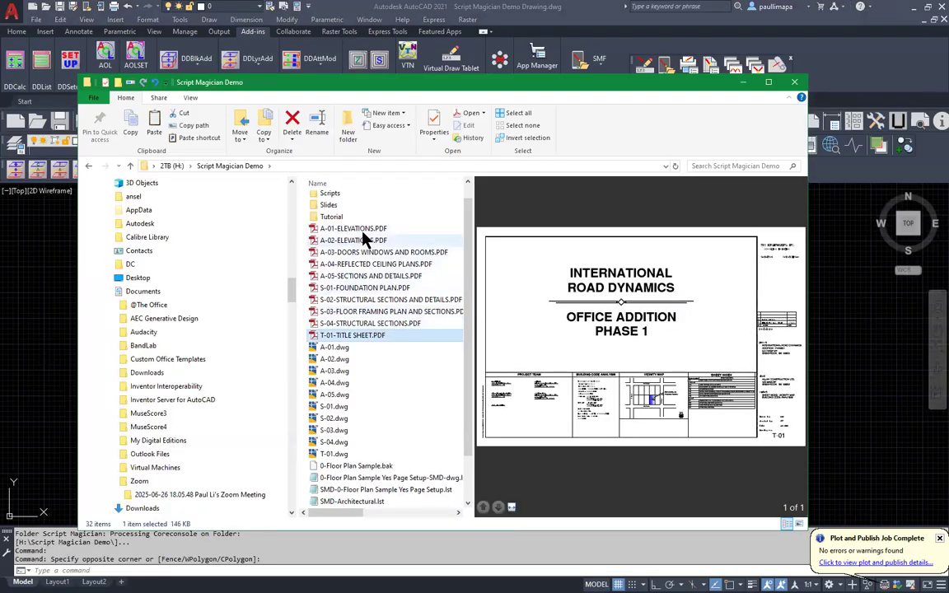
Step: Delete all the plotted PDF files, A-01-ELEVATIONS.PDF through T-01-TITLE SHEET.PDF, from the Script Magician Demo folder and return to AutoCAD
left_click(377, 231, "shift")
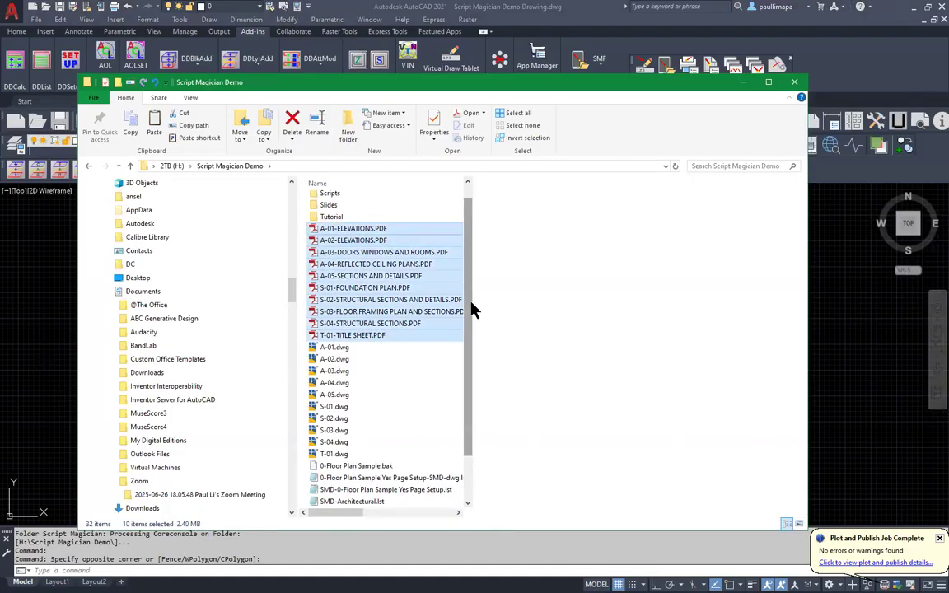
key("Delete")
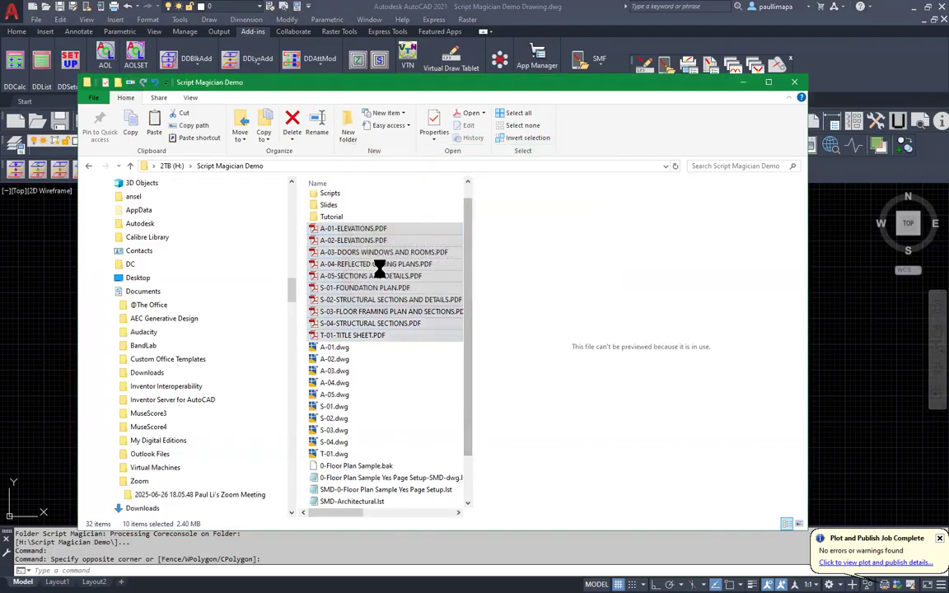
left_click(742, 86)
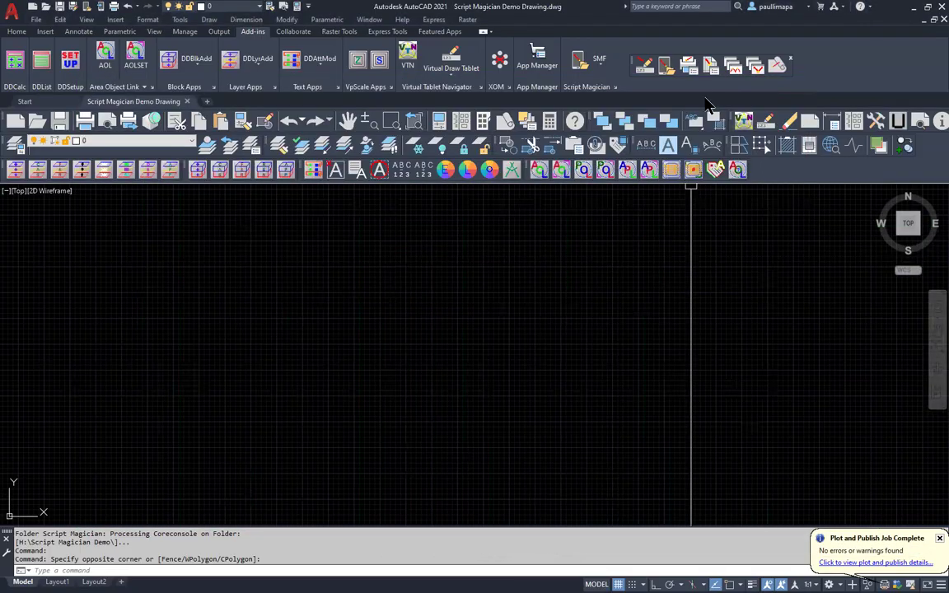
Step: Reopen Folder Script Magician, disable Use CoreConsole, and review the DWG To PDF.scr script and Script Magician Demo folder paths
left_click(666, 66)
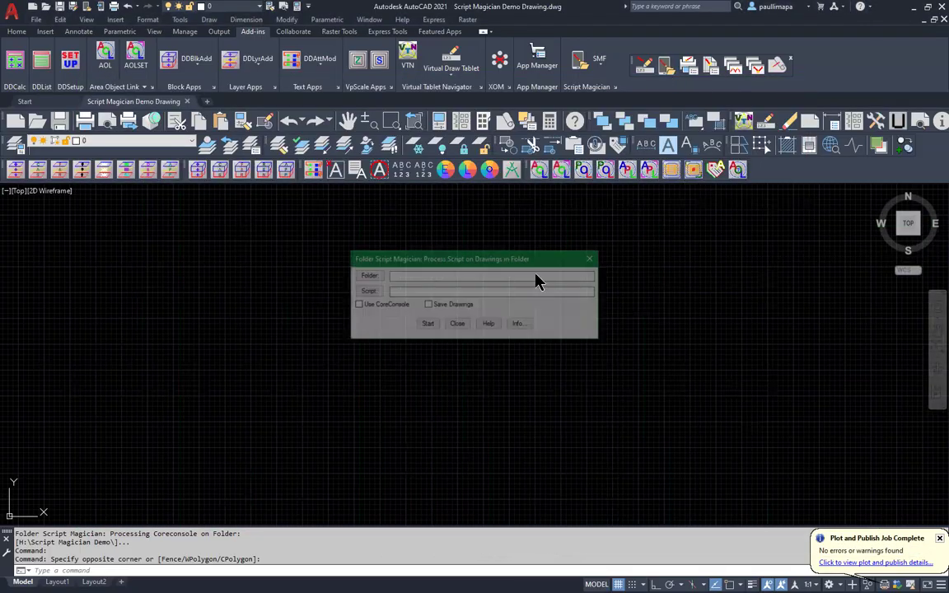
left_click(357, 305)
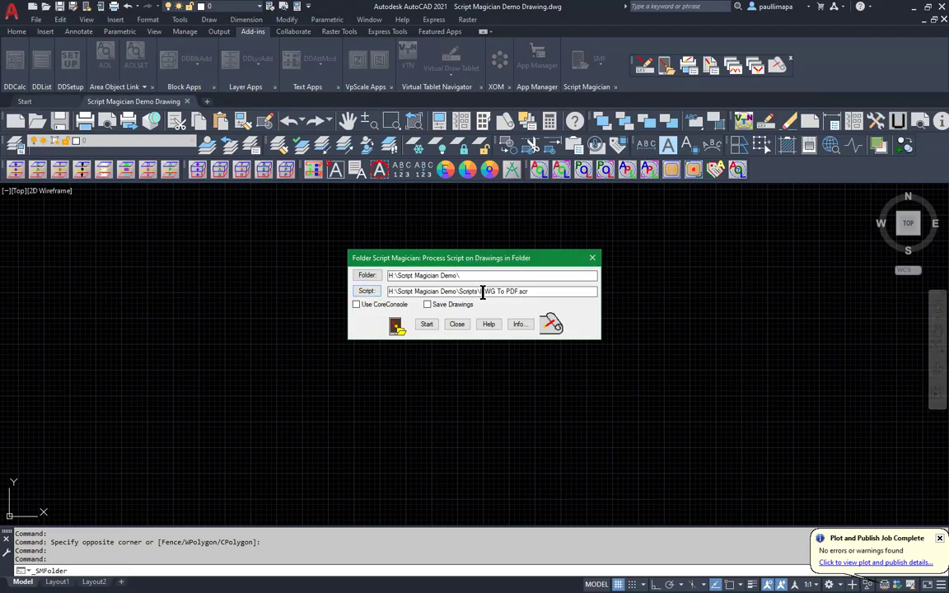
left_click_drag(481, 293, 545, 298)
left_click_drag(461, 276, 382, 281)
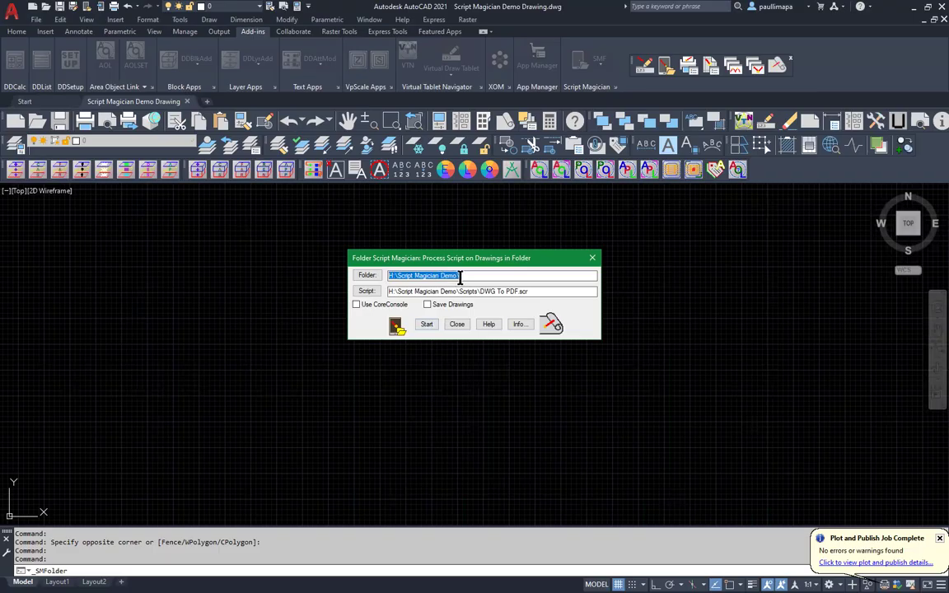
Step: Run the DWG To PDF script on the Script Magician Demo folder without CoreConsole and accept the processing and completion messages
left_click(426, 325)
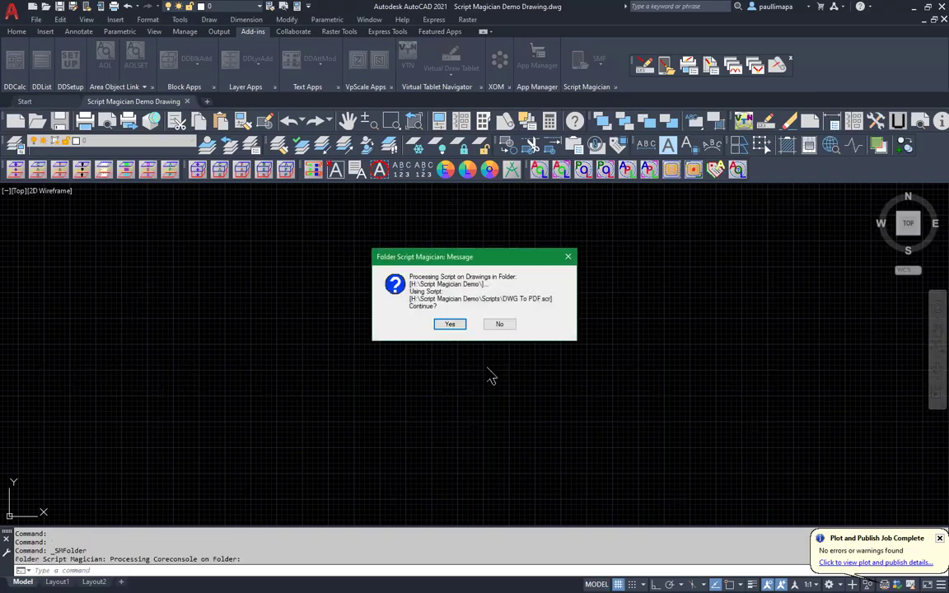
left_click(450, 324)
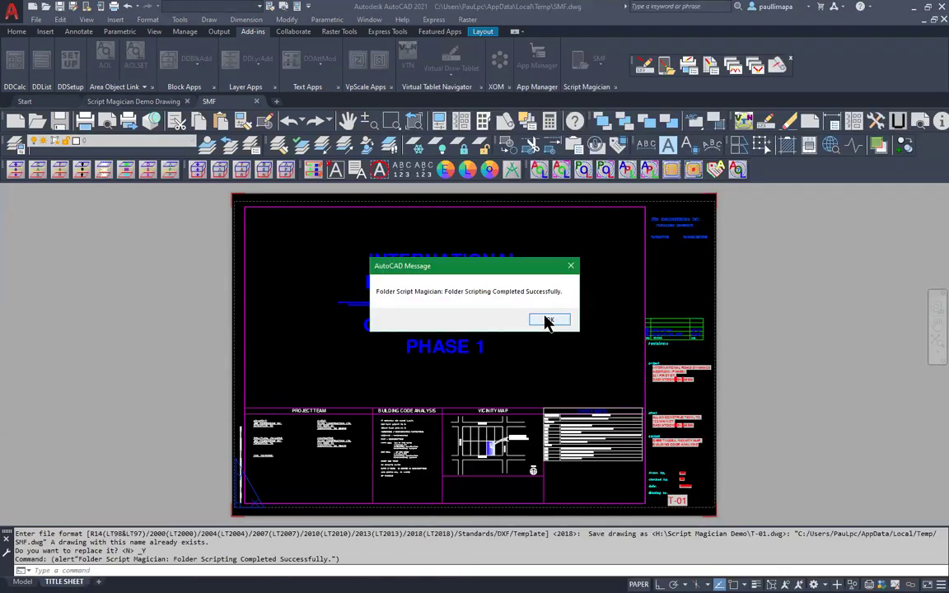
left_click(546, 320)
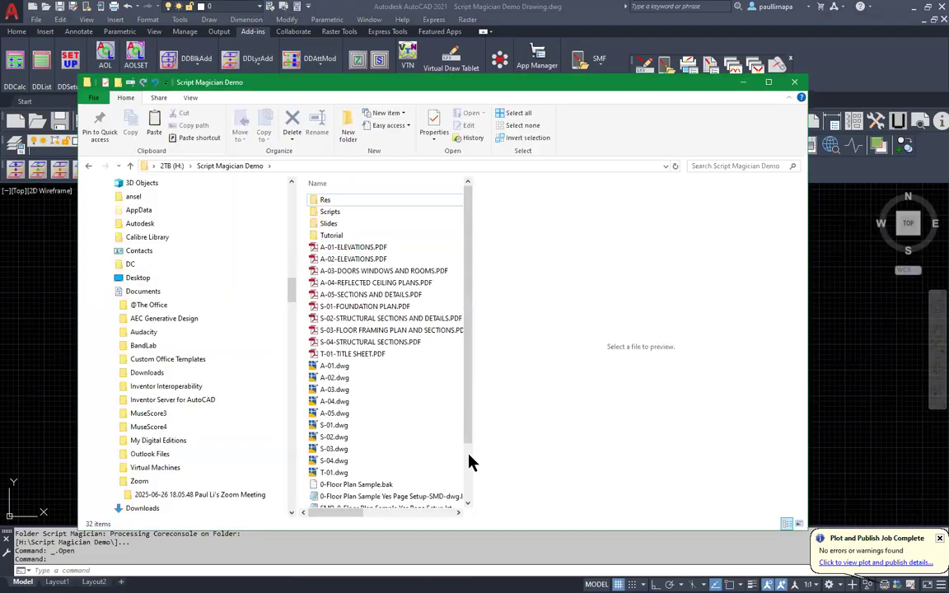
Step: Check the newly plotted PDFs against their source drawings, A-01.dwg through T-01.dwg, in the Script Magician Demo folder using File Explorer
left_click(377, 247)
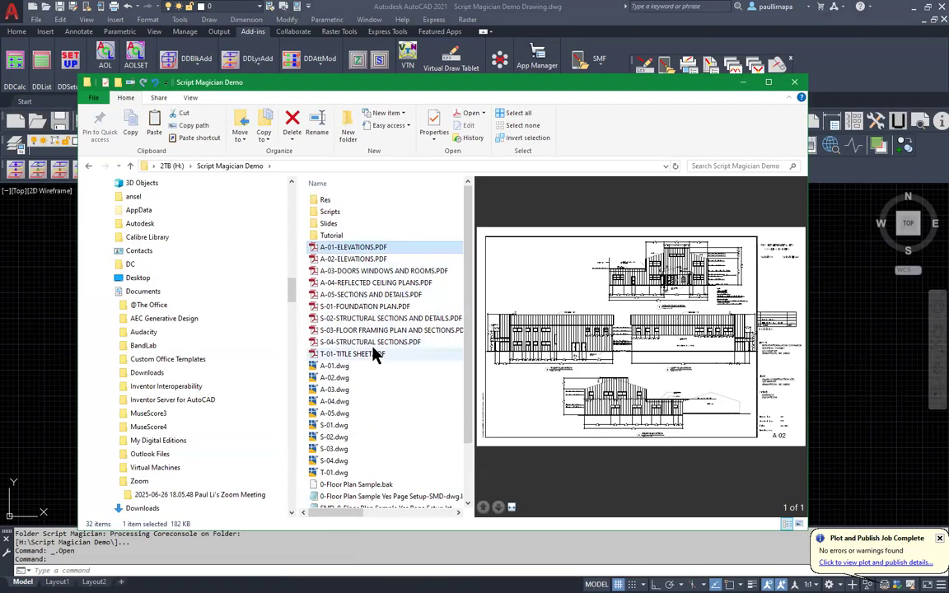
left_click(377, 354, "shift")
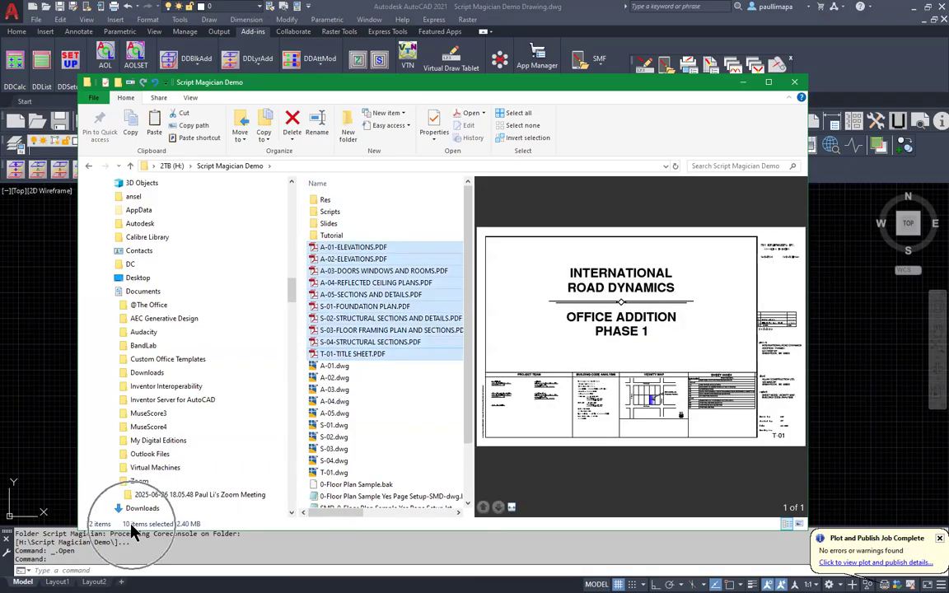
left_click(363, 271)
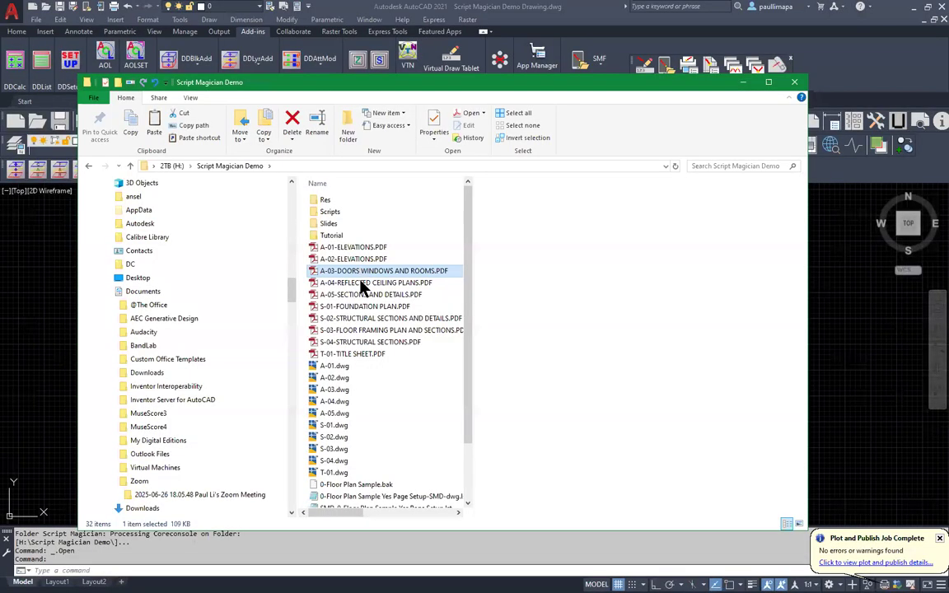
left_click(360, 295)
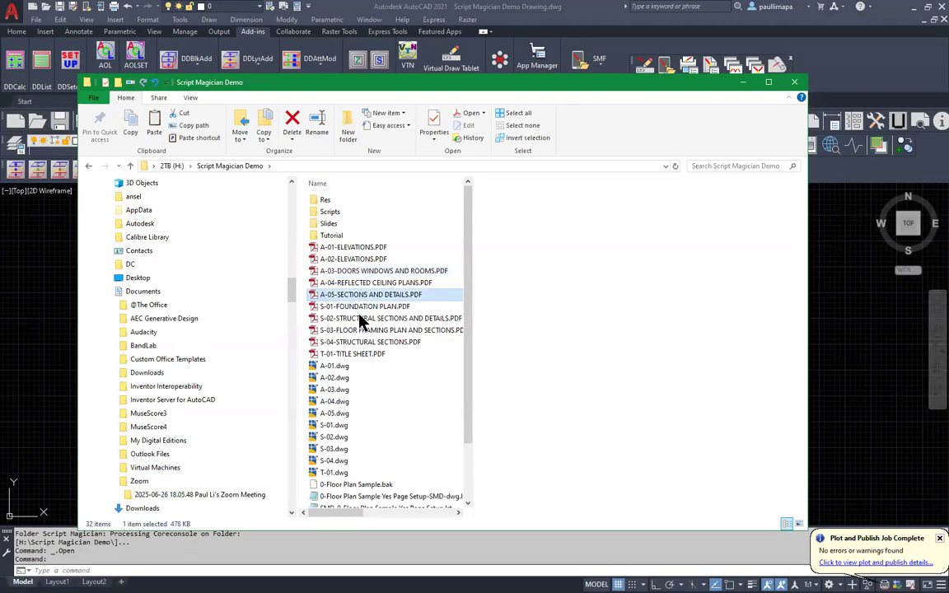
left_click(366, 342)
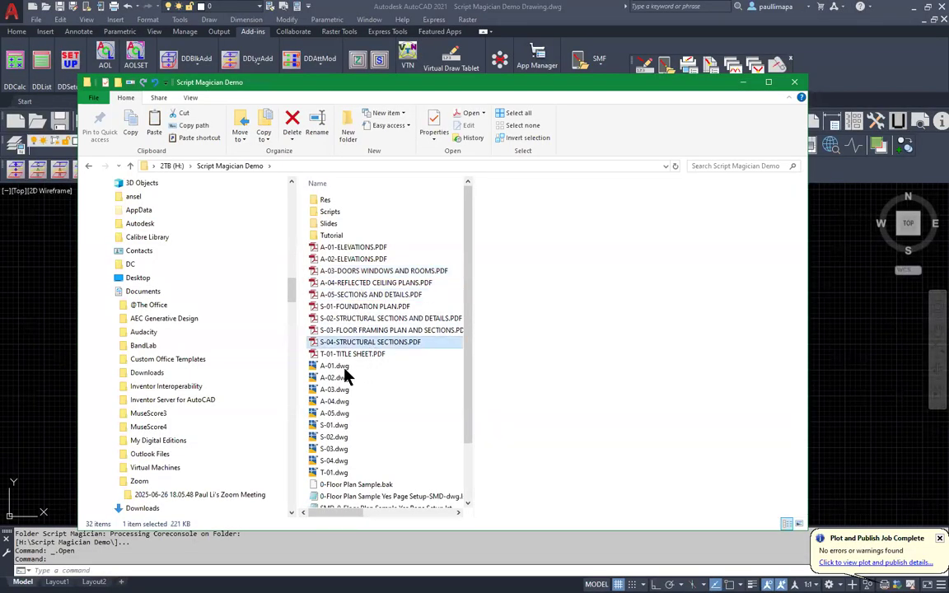
left_click(344, 474)
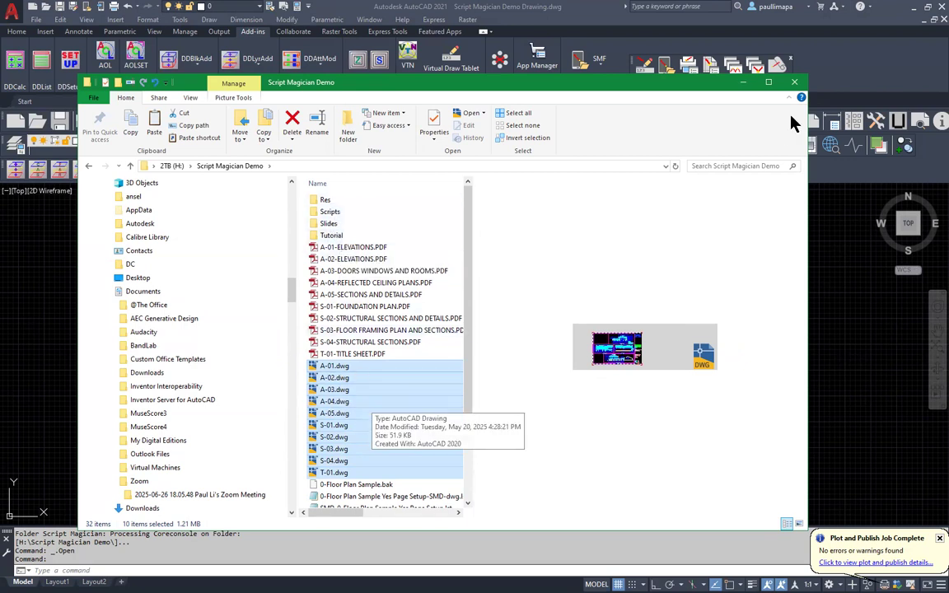
Step: Return to AutoCAD and open Script Magician's App Information
left_click(745, 84)
left_click(777, 66)
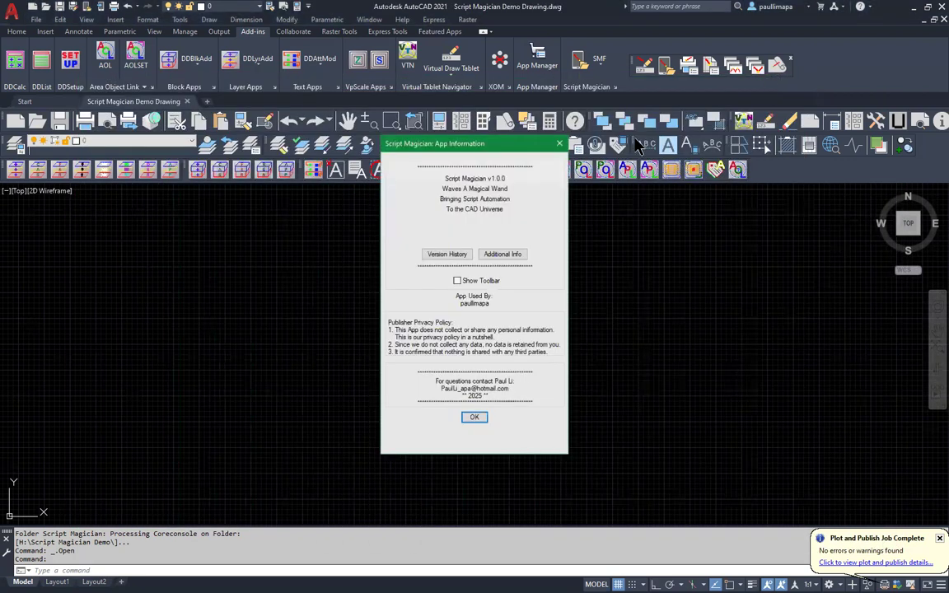